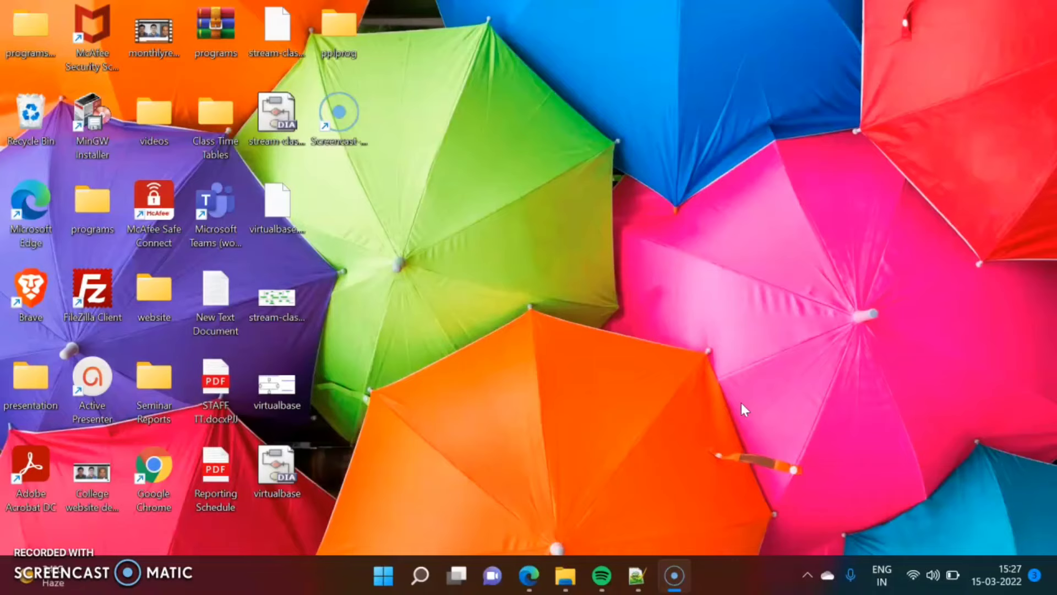
- Look over the ActivePresenter download page in the browser, then minimize the browser to the desktop
left_click(527, 576)
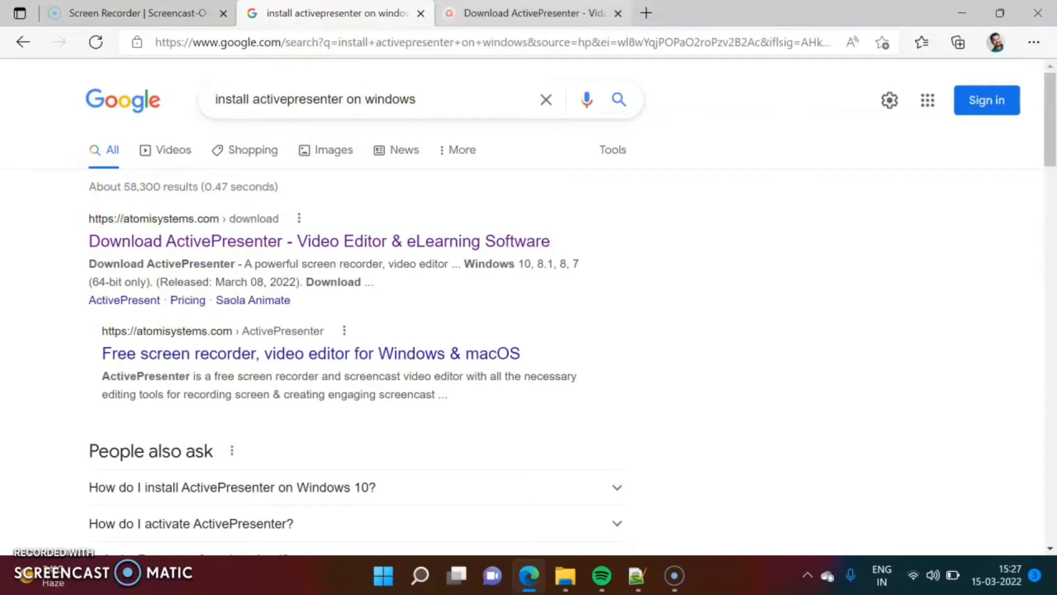
key("ctrl+Tab")
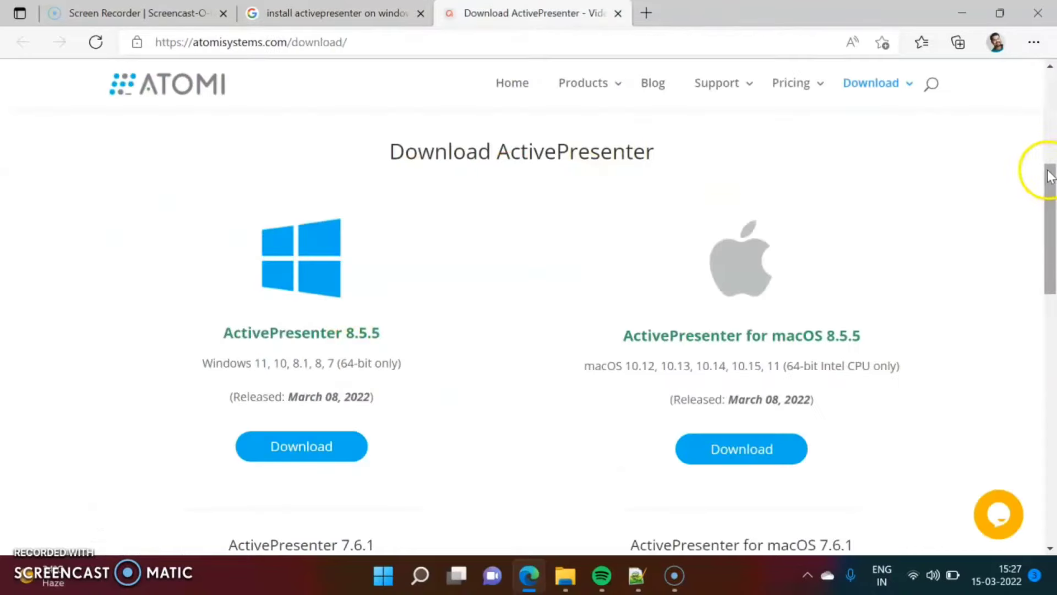
left_click_drag(1049, 175, 1050, 212)
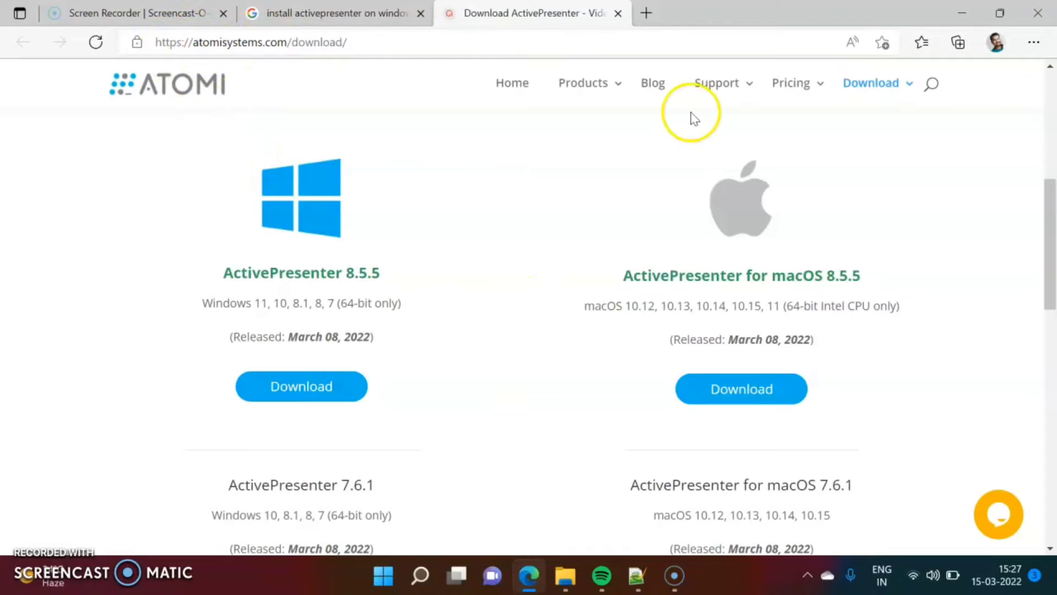
left_click(962, 13)
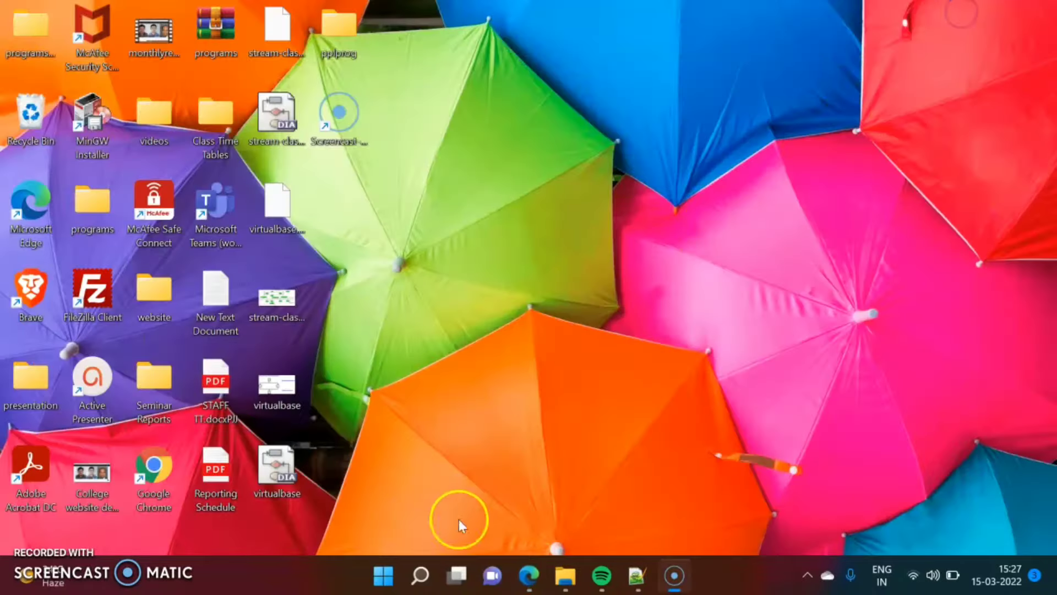
- Search Windows for 'active' and launch ActivePresenter from the best match
left_click(432, 575)
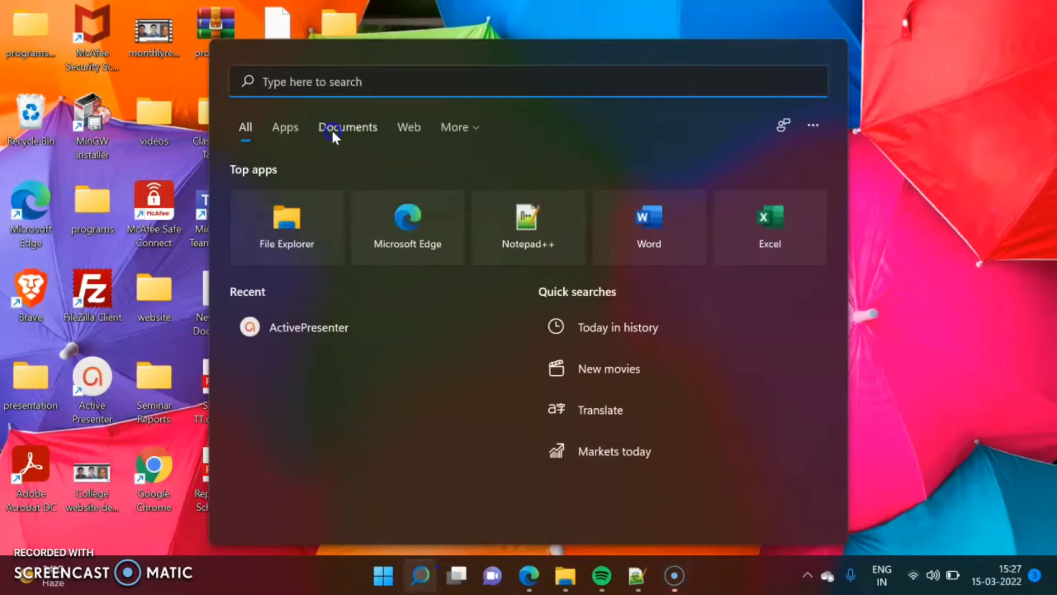
type("active")
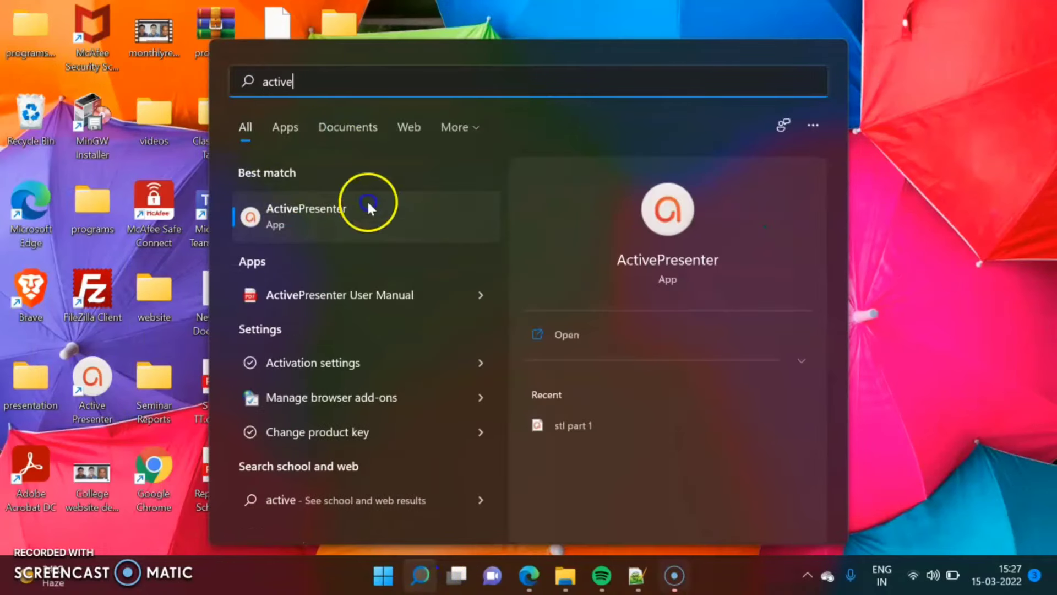
left_click(334, 222)
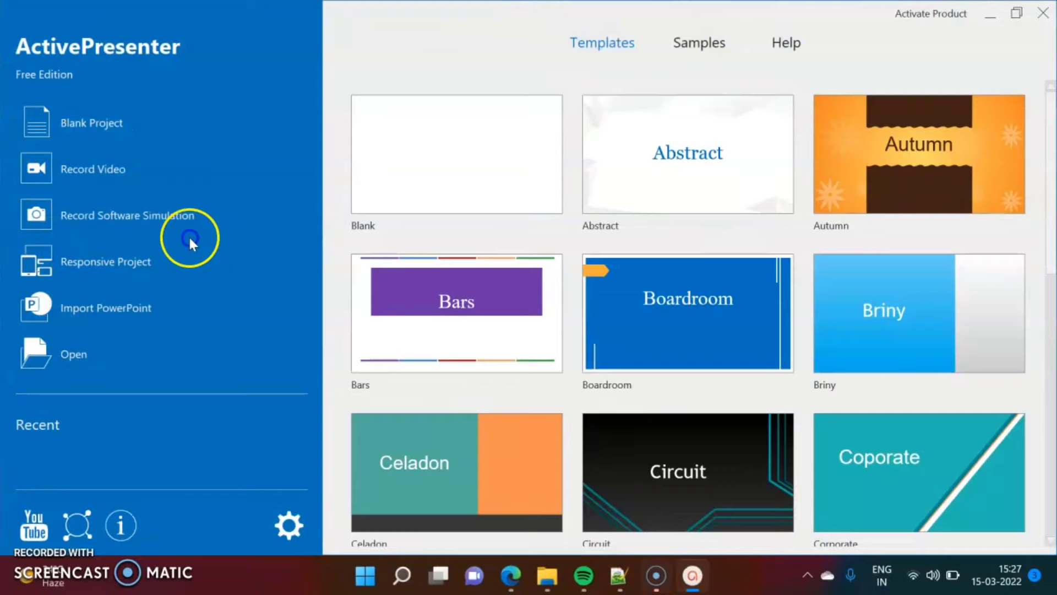
- Start a new Record Video project from the ActivePresenter start screen
left_click(89, 168)
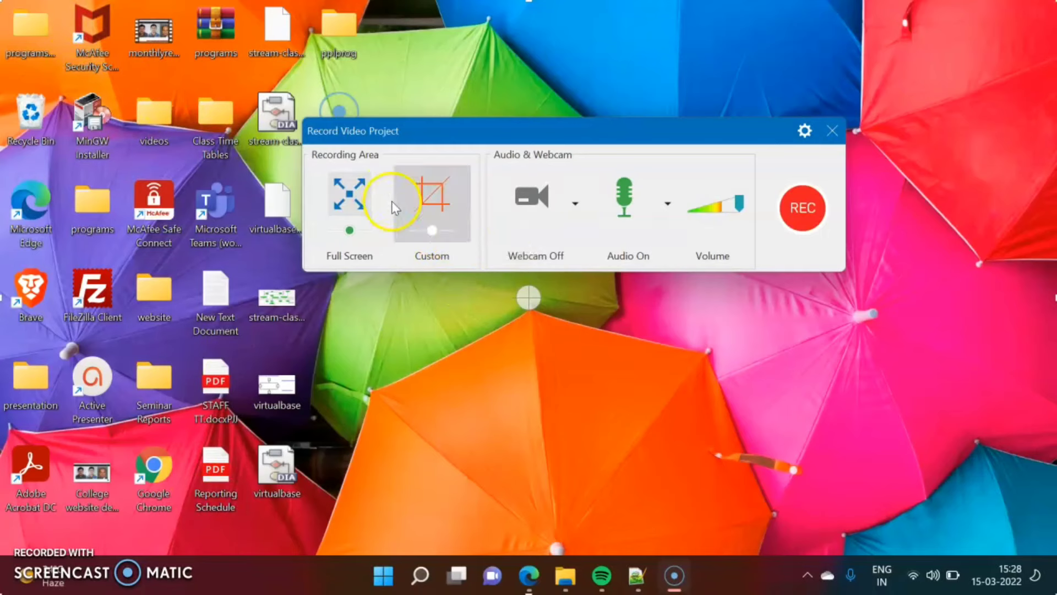
left_click(434, 199)
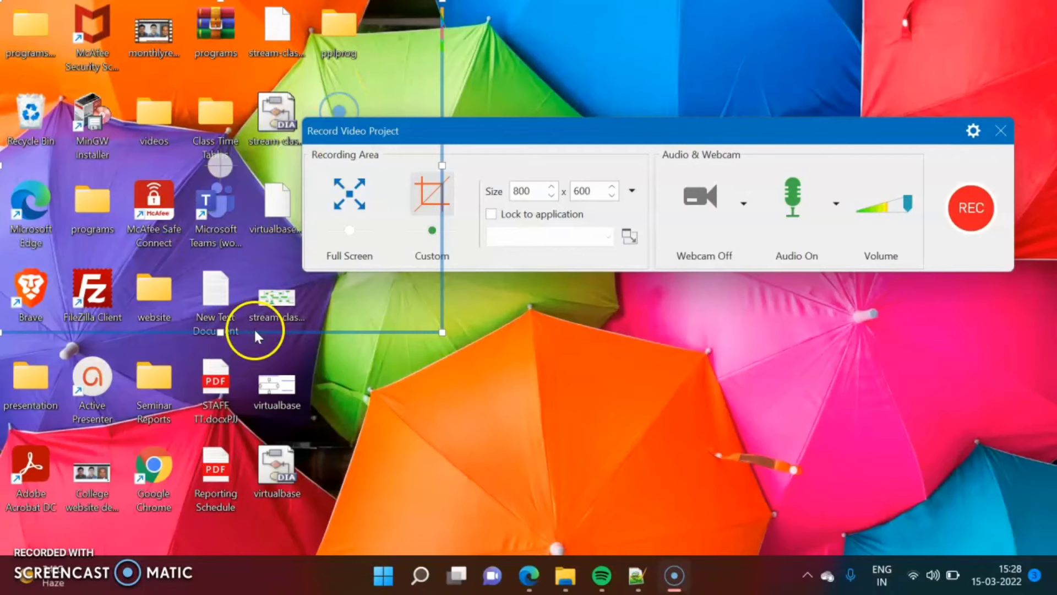
left_click_drag(253, 331, 427, 430)
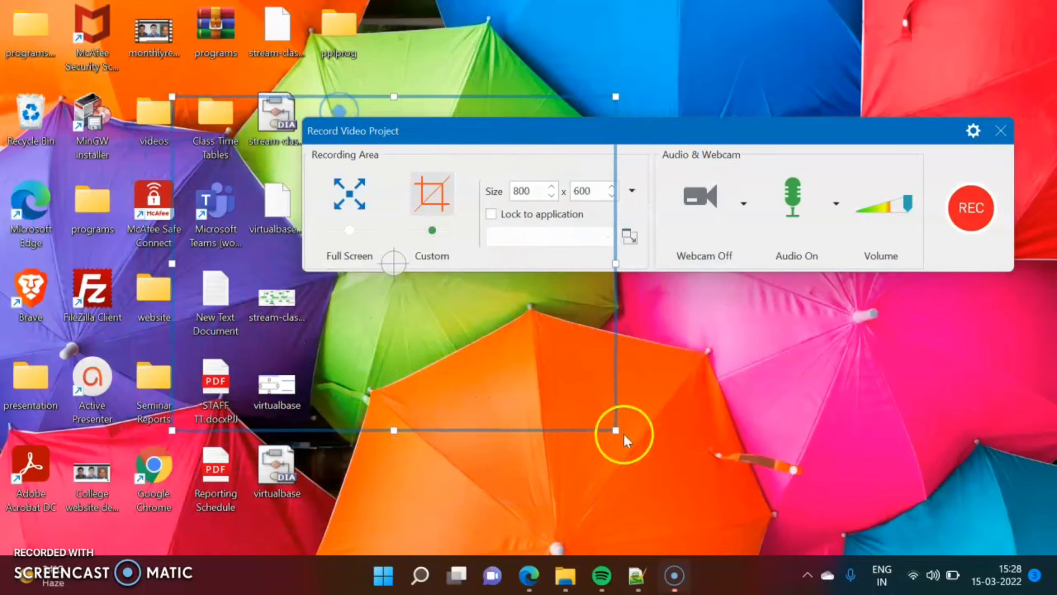
left_click_drag(617, 430, 701, 449)
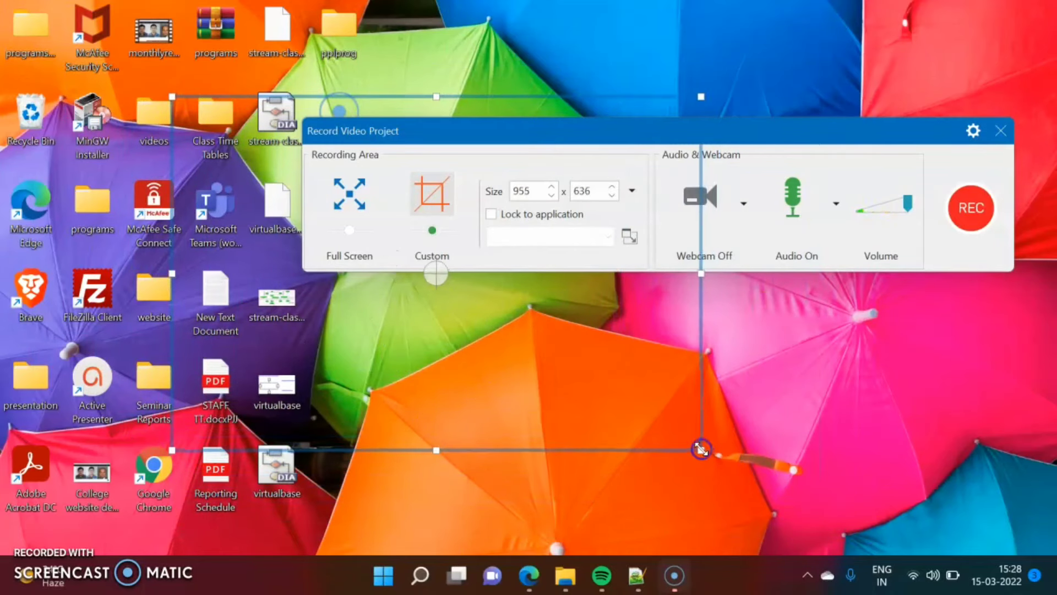
left_click(356, 200)
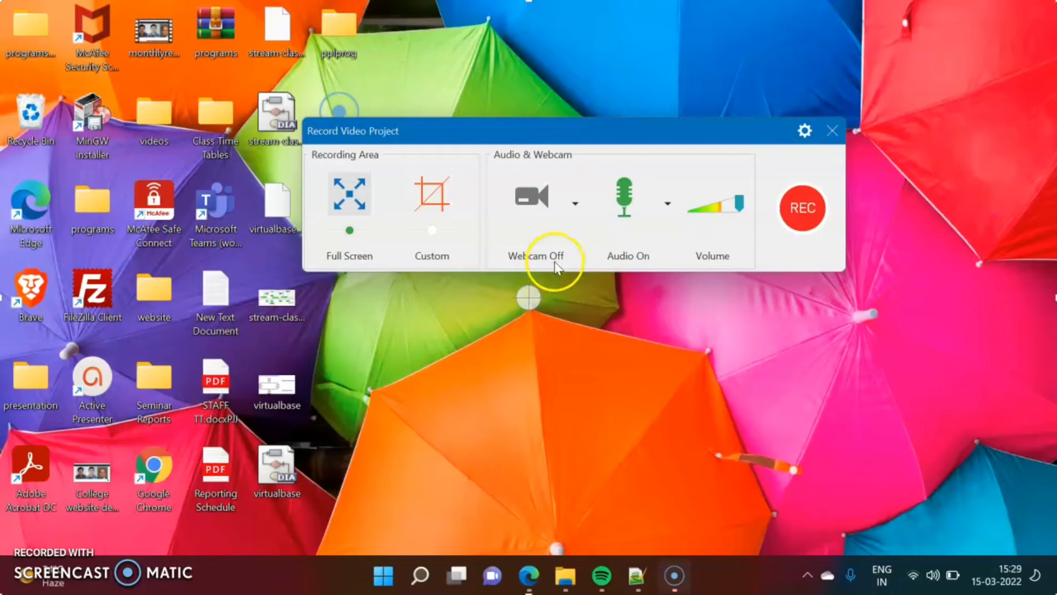
- Enable the webcam and apply a 320 x 240 output size at 30 fps in its Format Settings
left_click(531, 199)
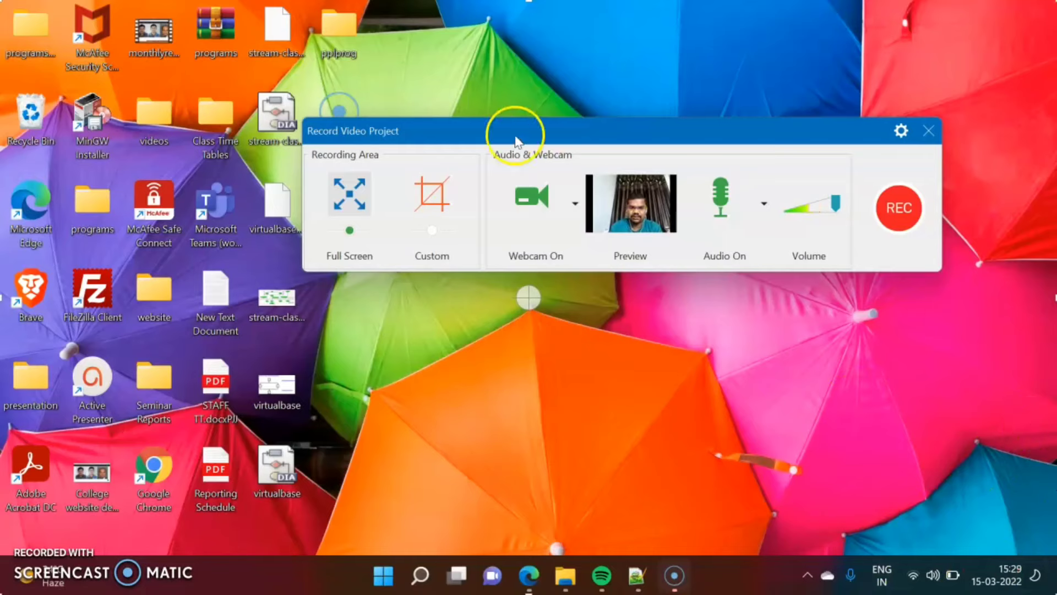
left_click(575, 201)
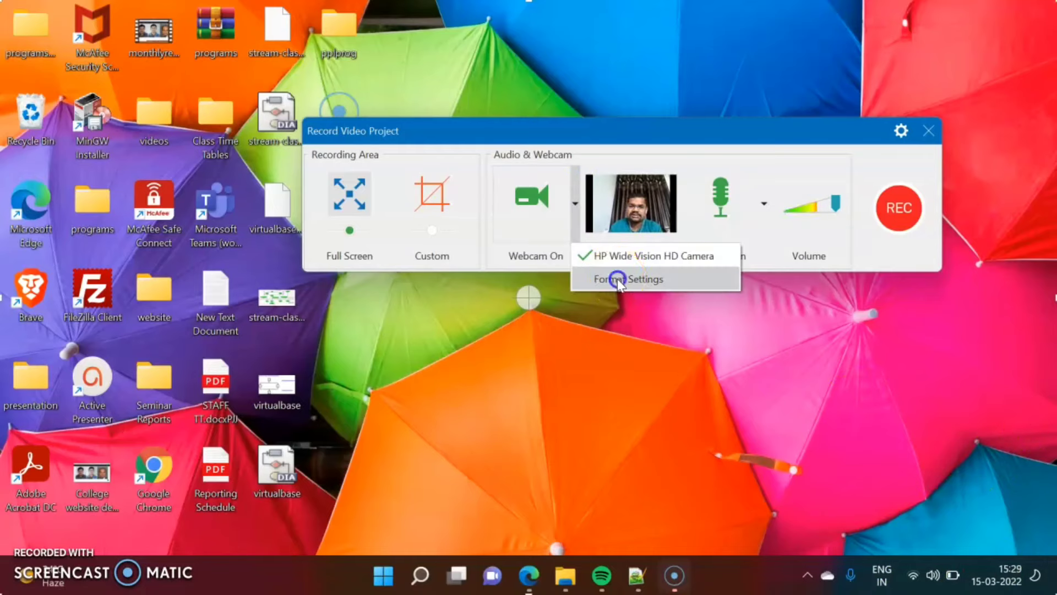
left_click(616, 278)
left_click(567, 186)
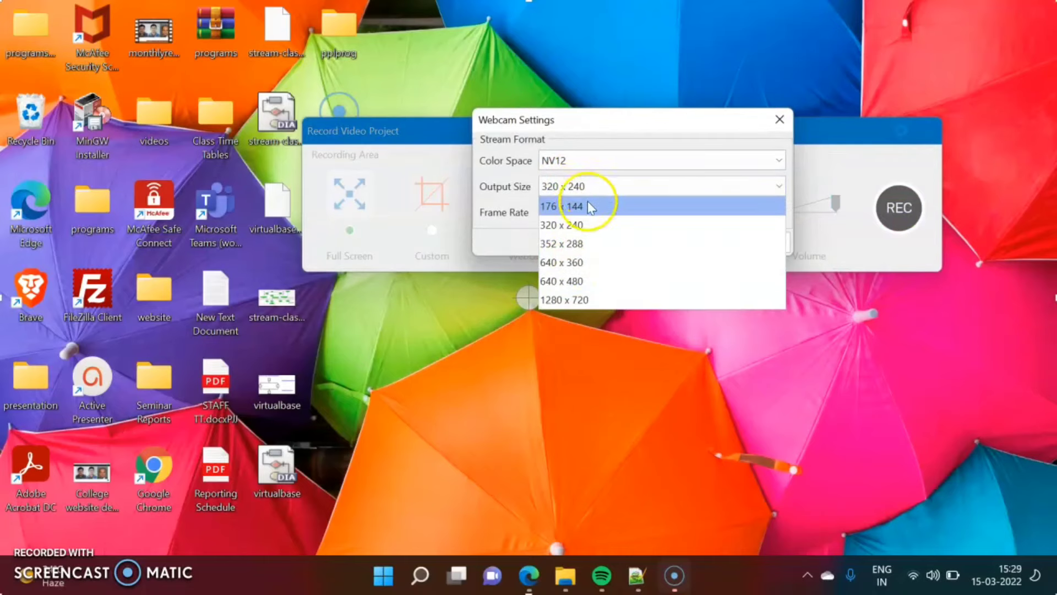
left_click(561, 225)
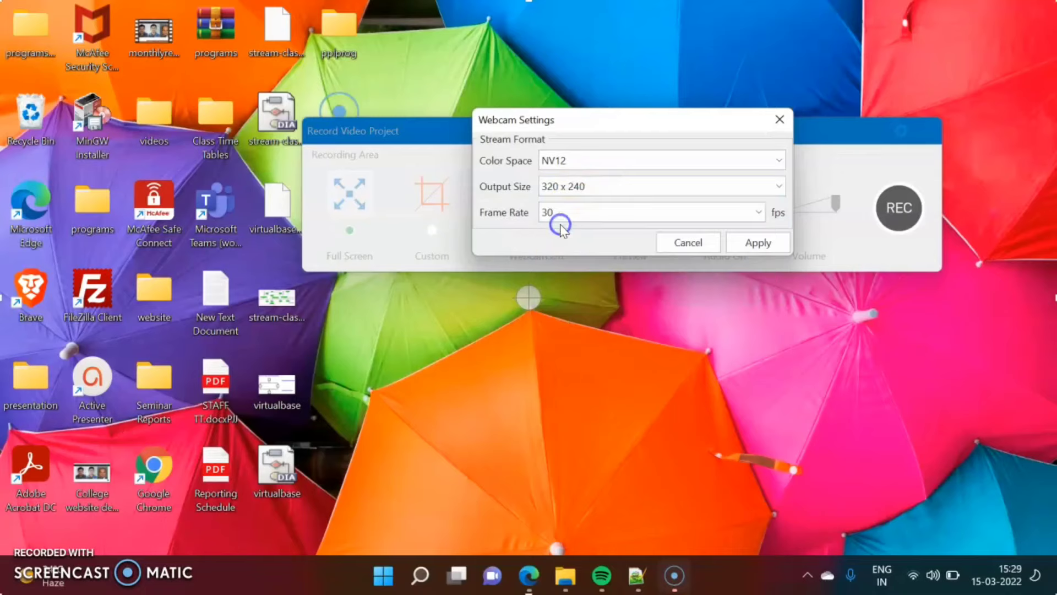
left_click(764, 243)
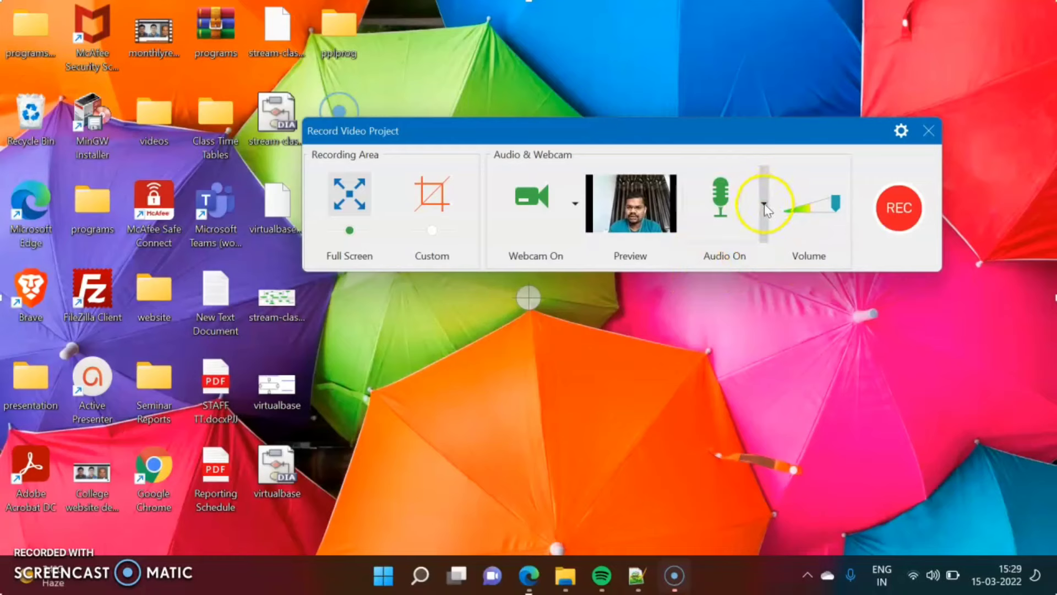
- Record audio from the Headset Microphone only, without system audio, and start the full-screen capture
left_click(764, 204)
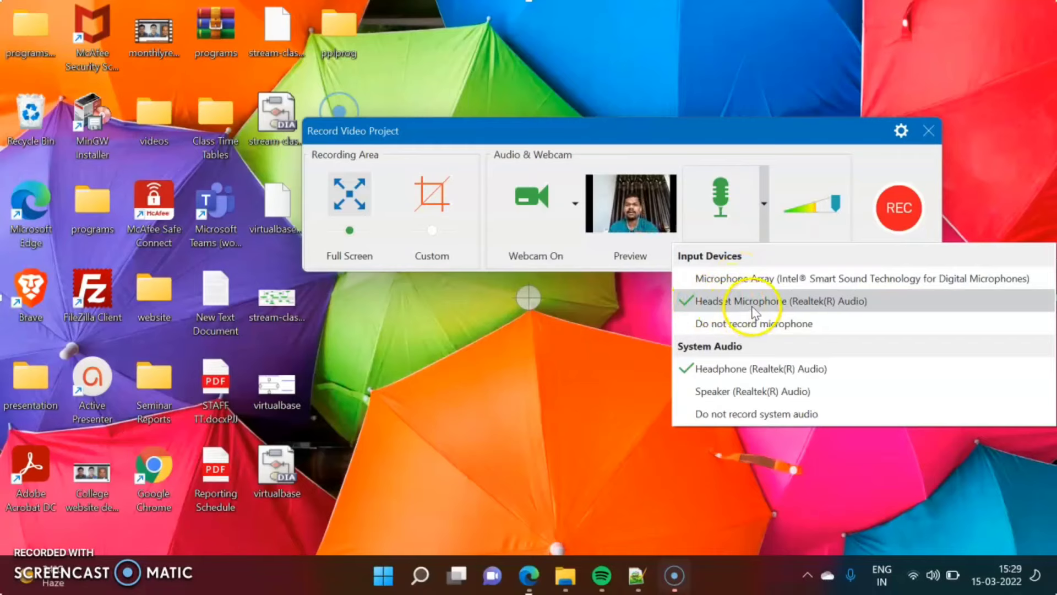
left_click(722, 304)
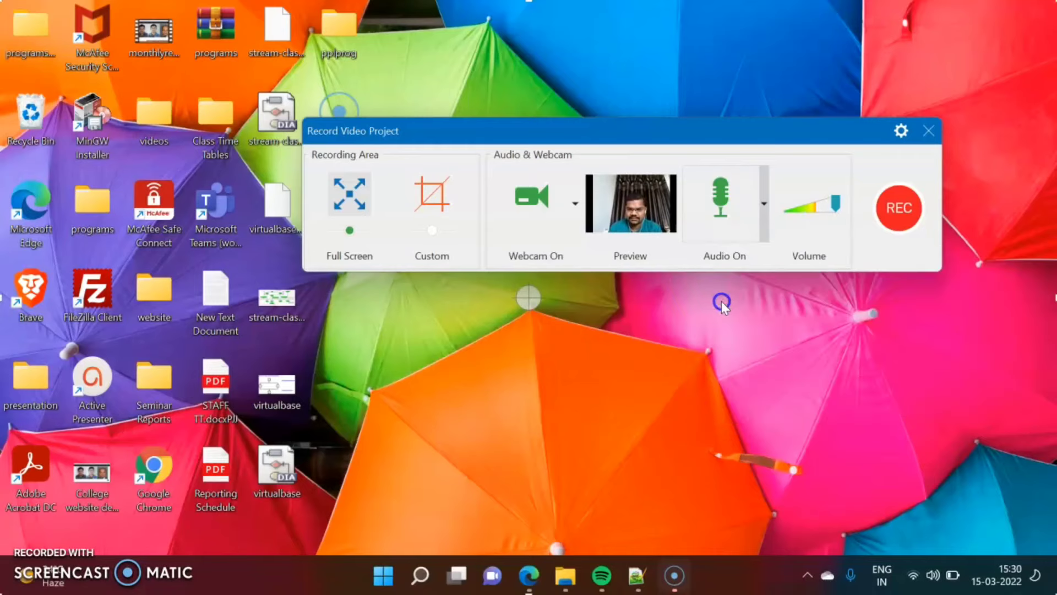
left_click(763, 220)
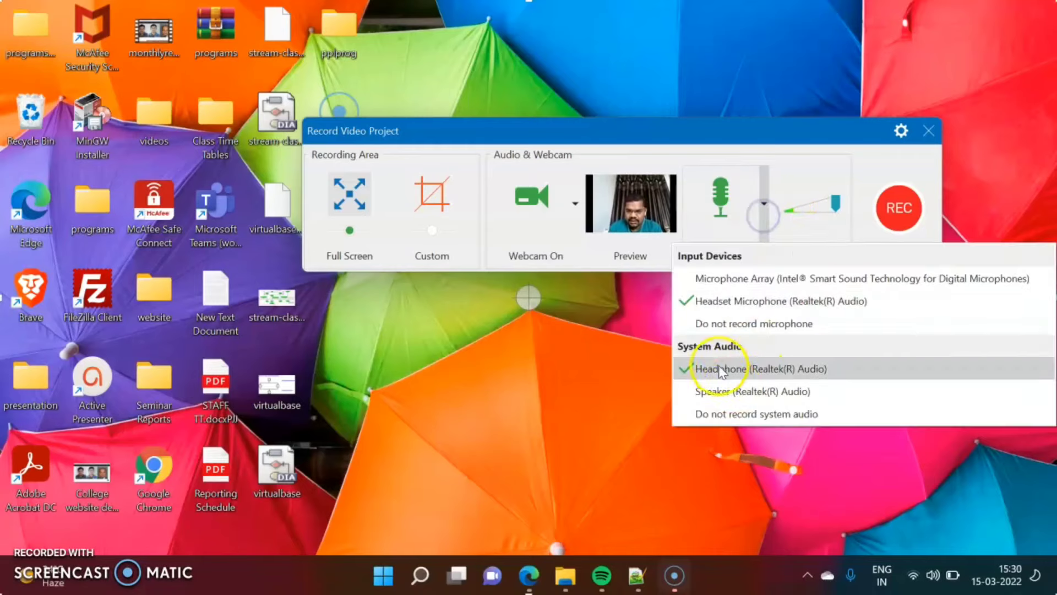
left_click(748, 412)
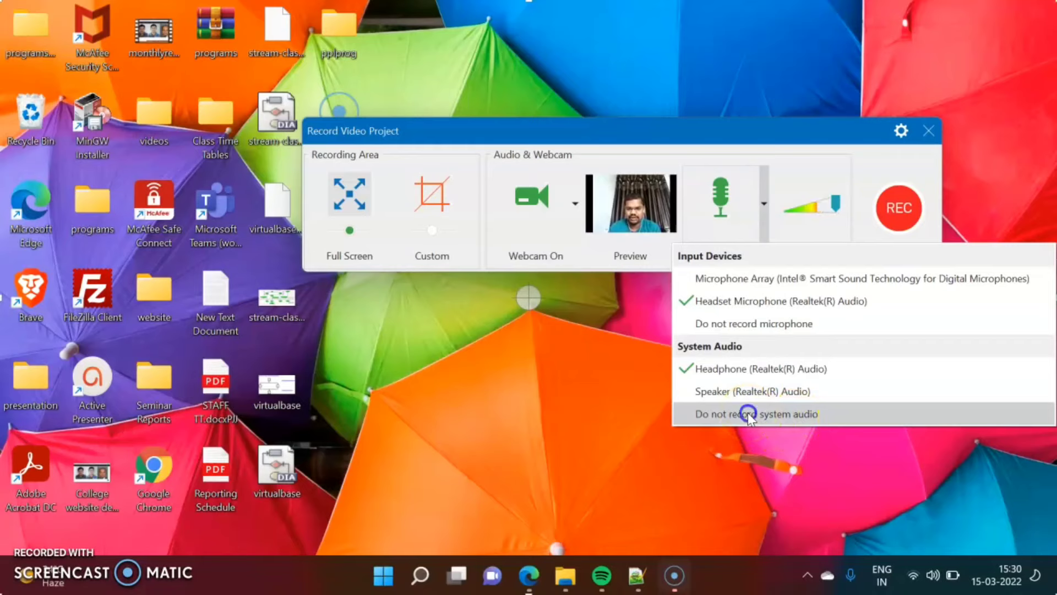
left_click(764, 203)
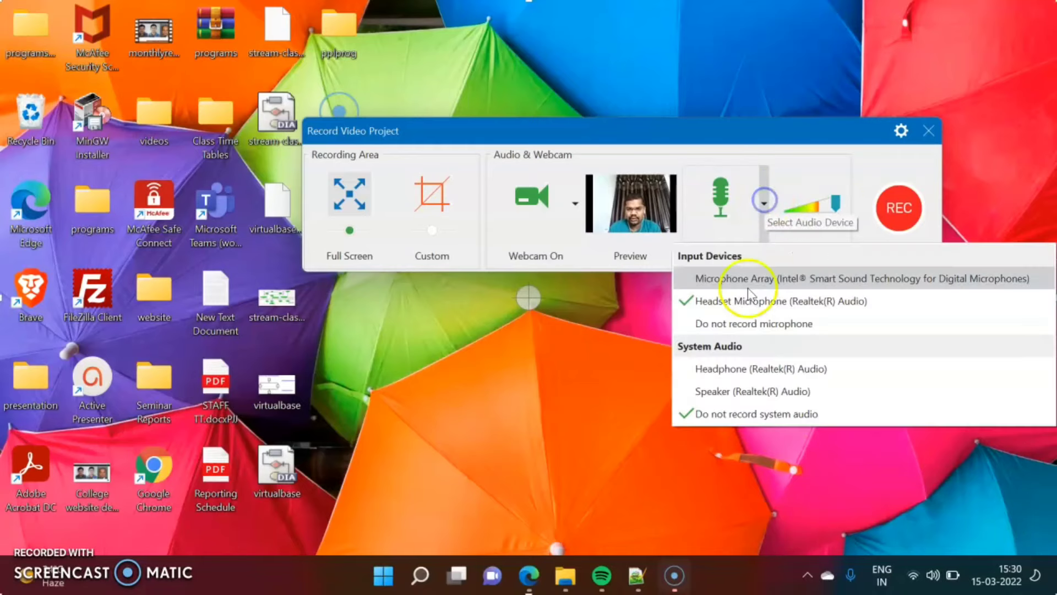
left_click(743, 392)
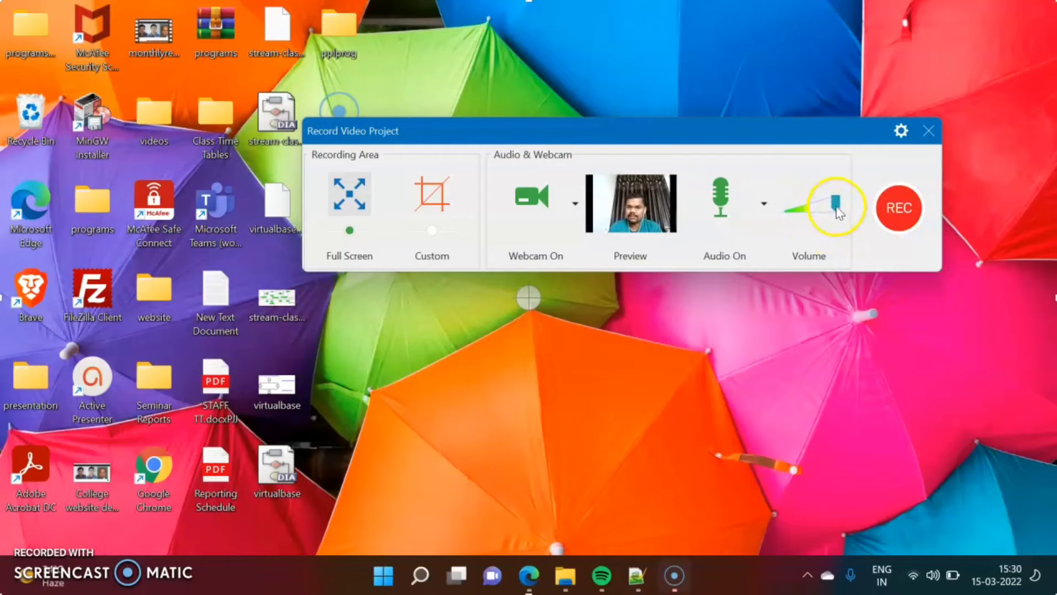
left_click(900, 212)
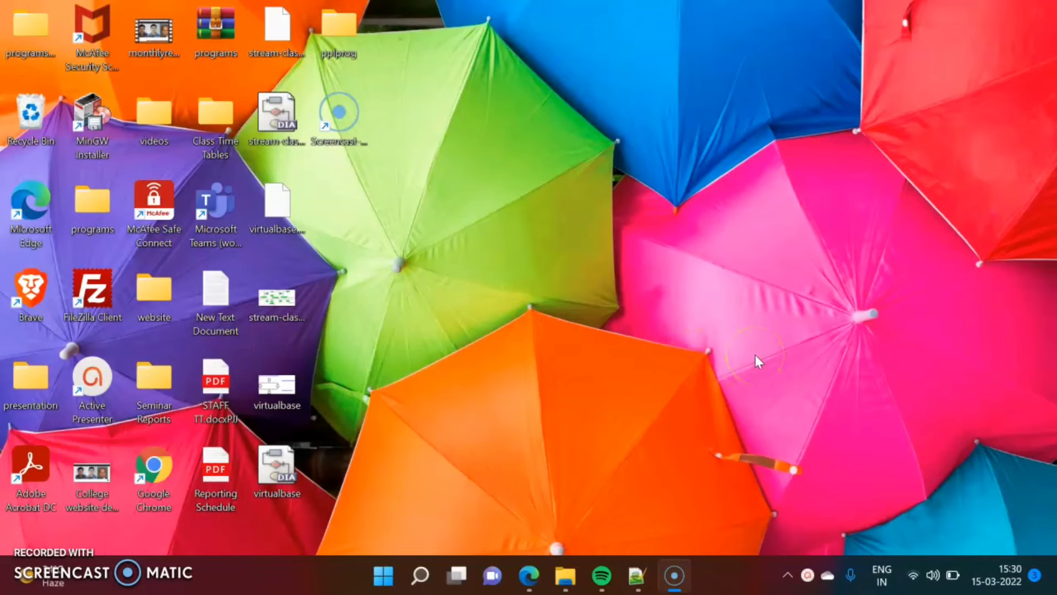
- Select namespace in the programs folder, show namespace.cpp in Notepad++, and expand the hidden tray icons
left_click(579, 574)
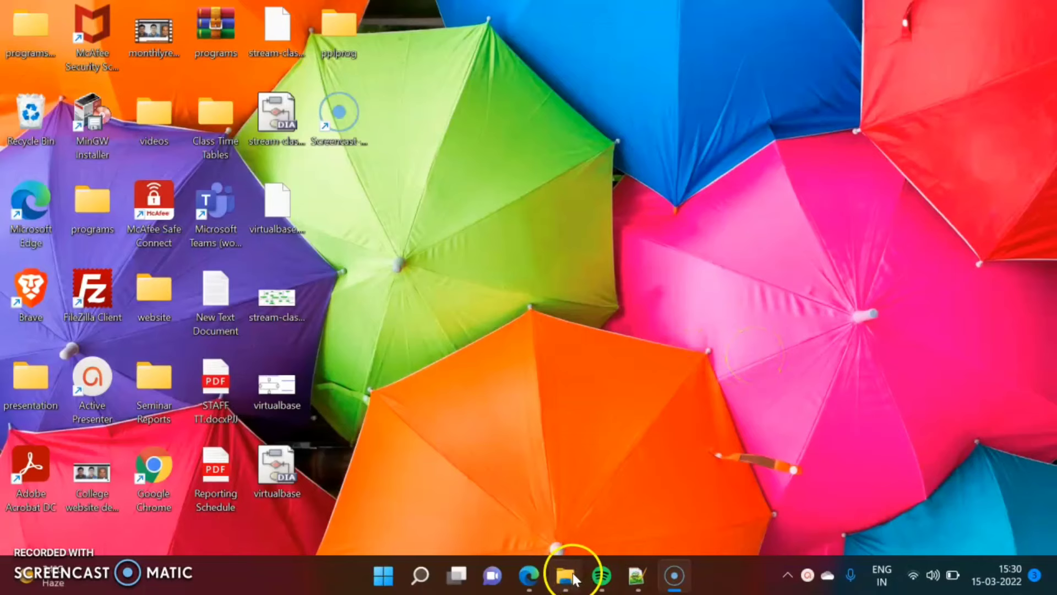
left_click(435, 278)
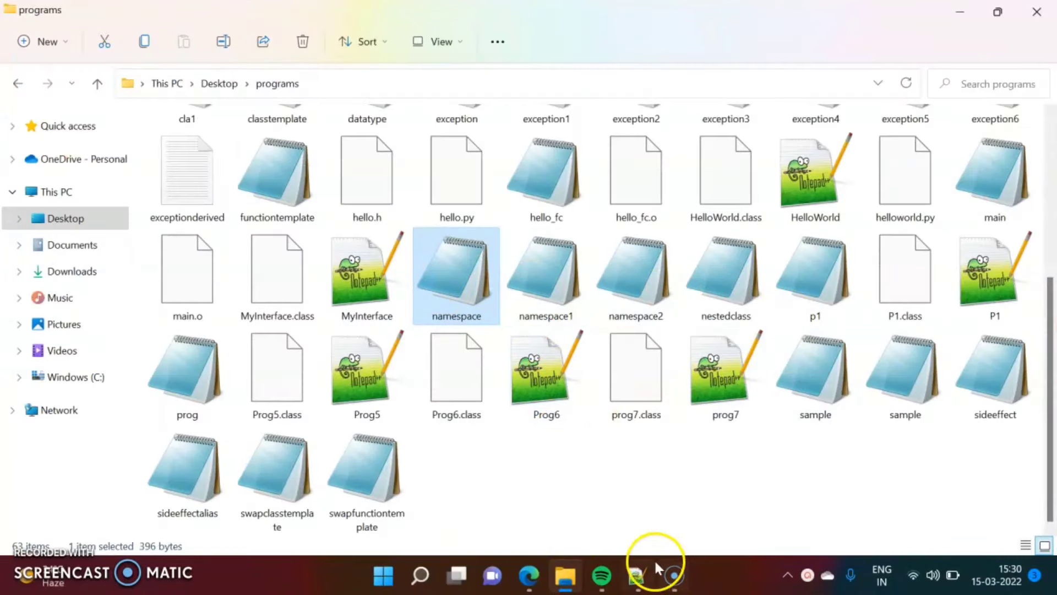
left_click(637, 575)
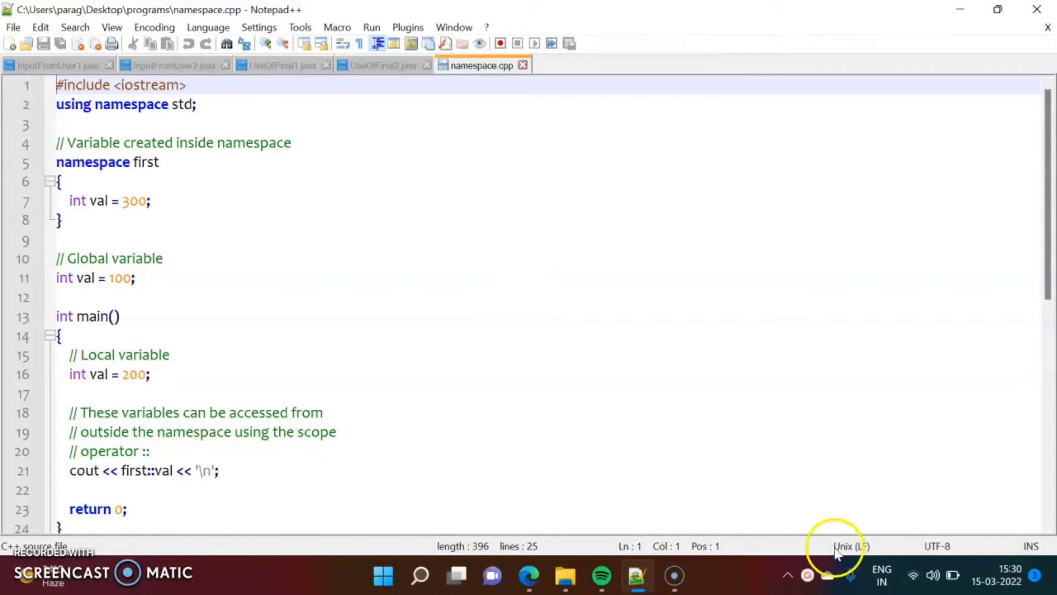
left_click(791, 578)
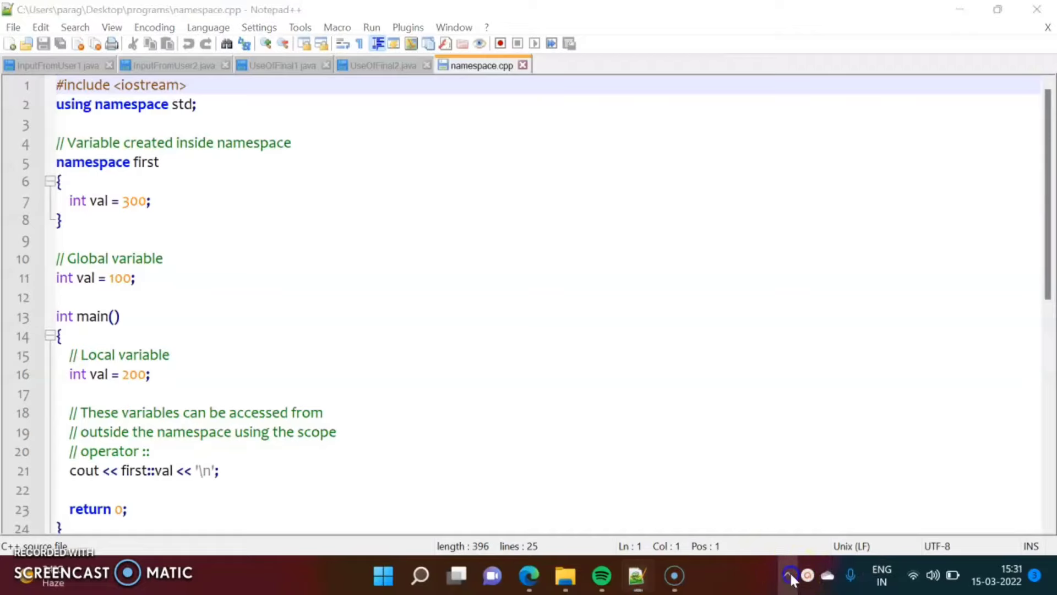
left_click(790, 578)
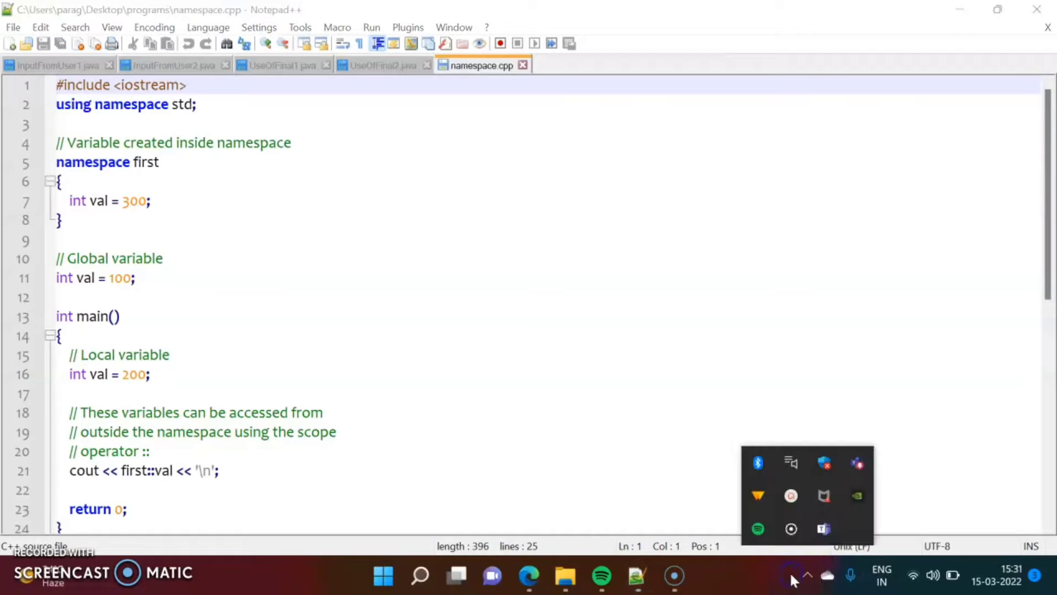
- Pause and resume the recording from the tray toolbar, then stop it to load Video_001 into Untitled2
left_click(791, 496)
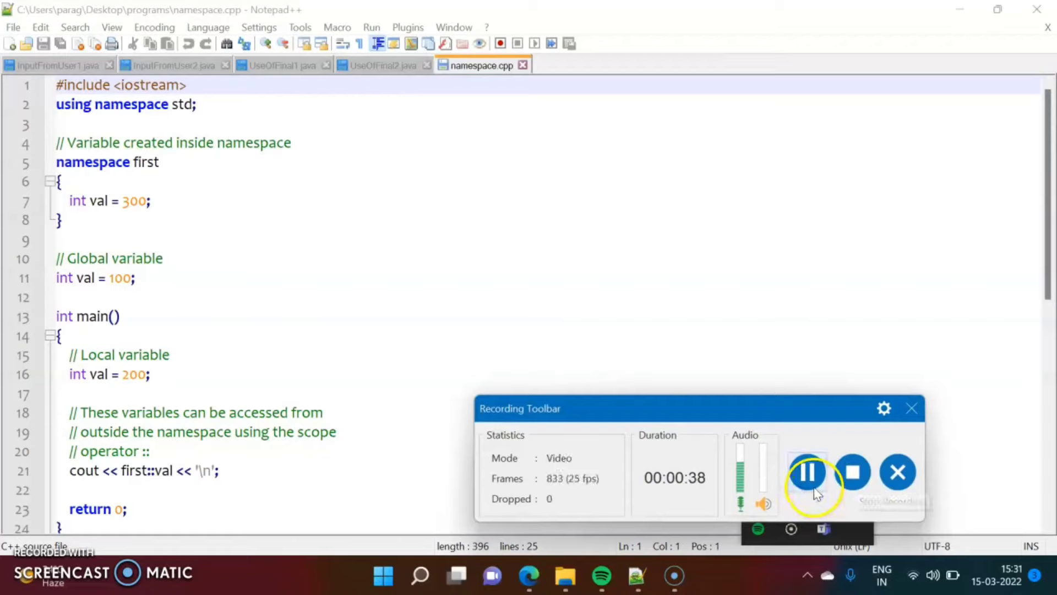
left_click(807, 473)
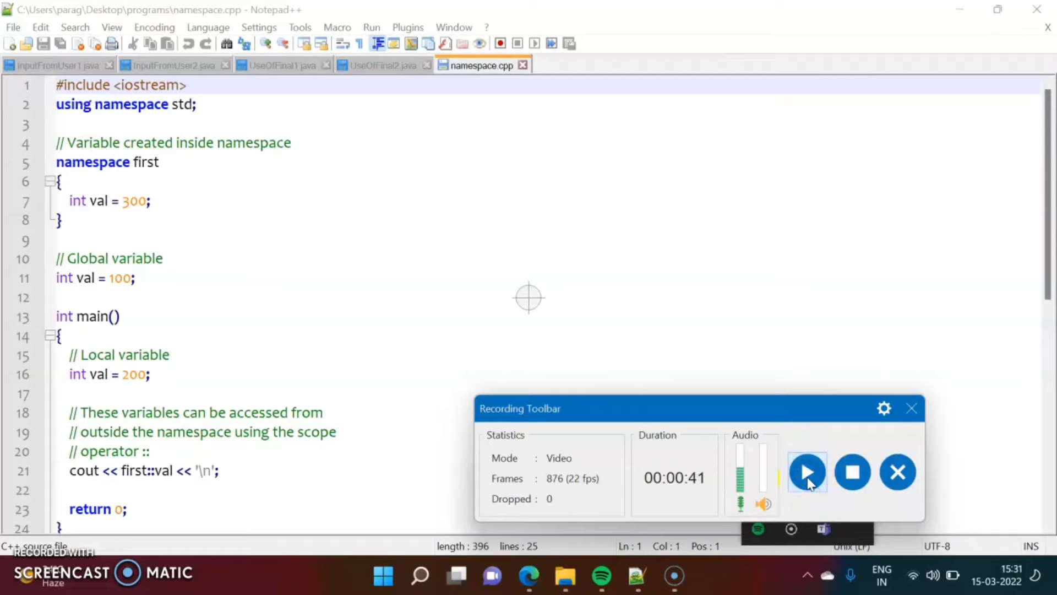
left_click(808, 474)
left_click(853, 477)
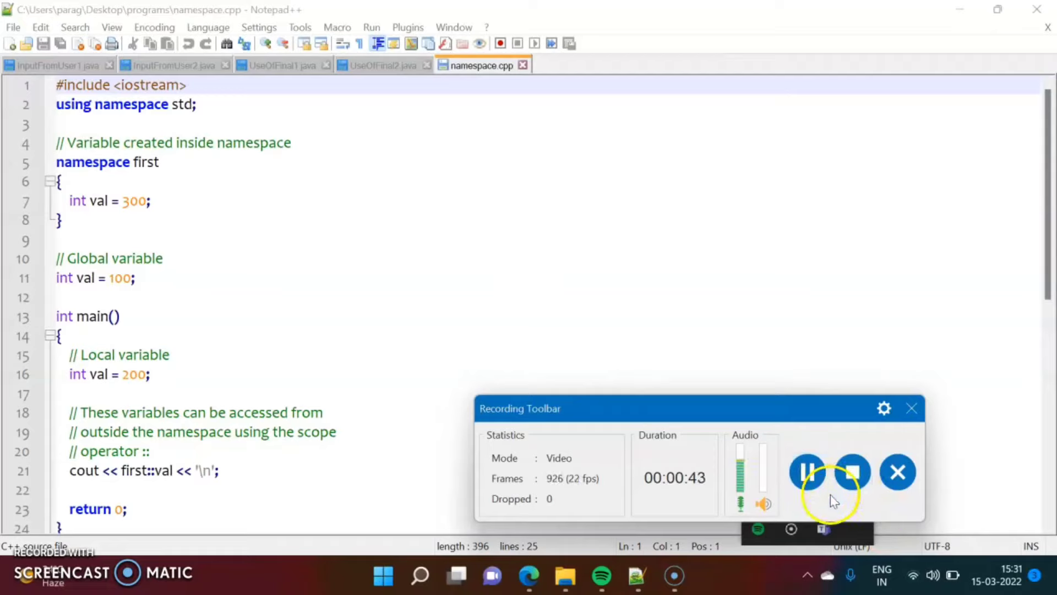
left_click(854, 474)
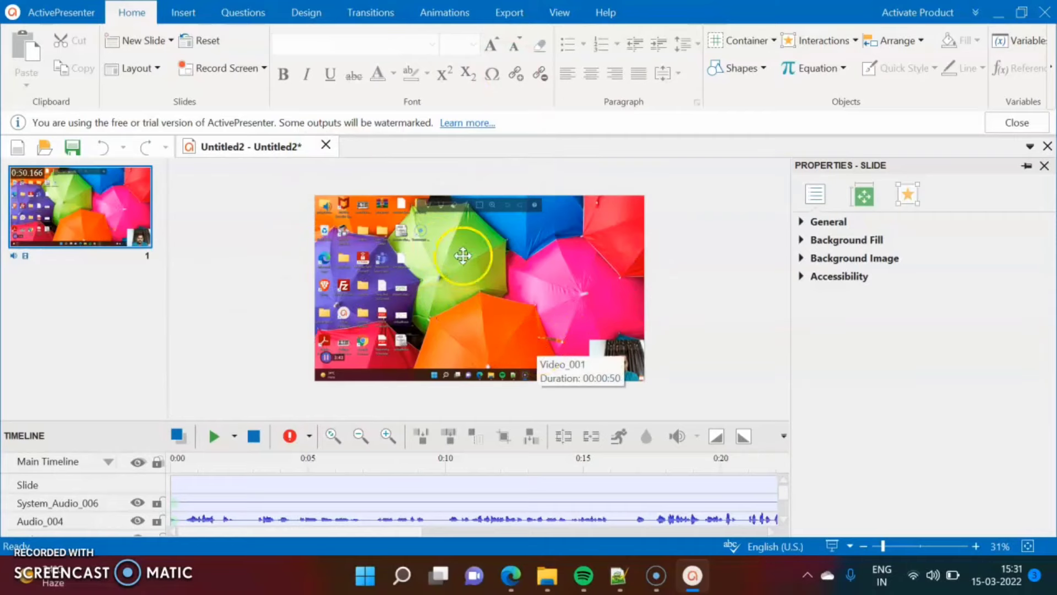
- Bring up the Export ribbon options such as Video, PDF Document, HTML5 and SCORM
left_click(511, 16)
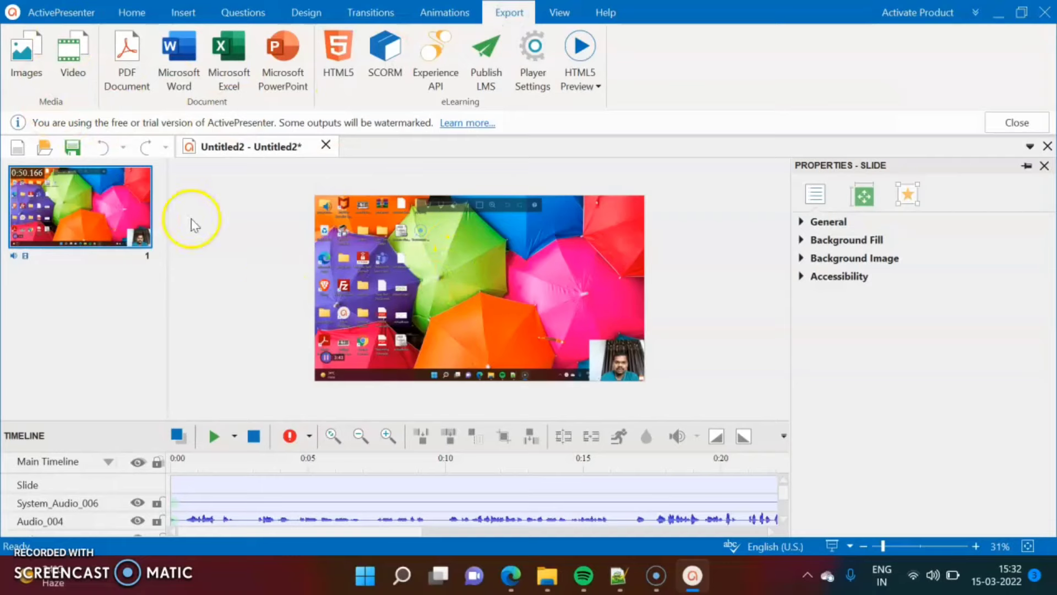
- Begin a video export and set its output folder to Desktop\videos
left_click(69, 59)
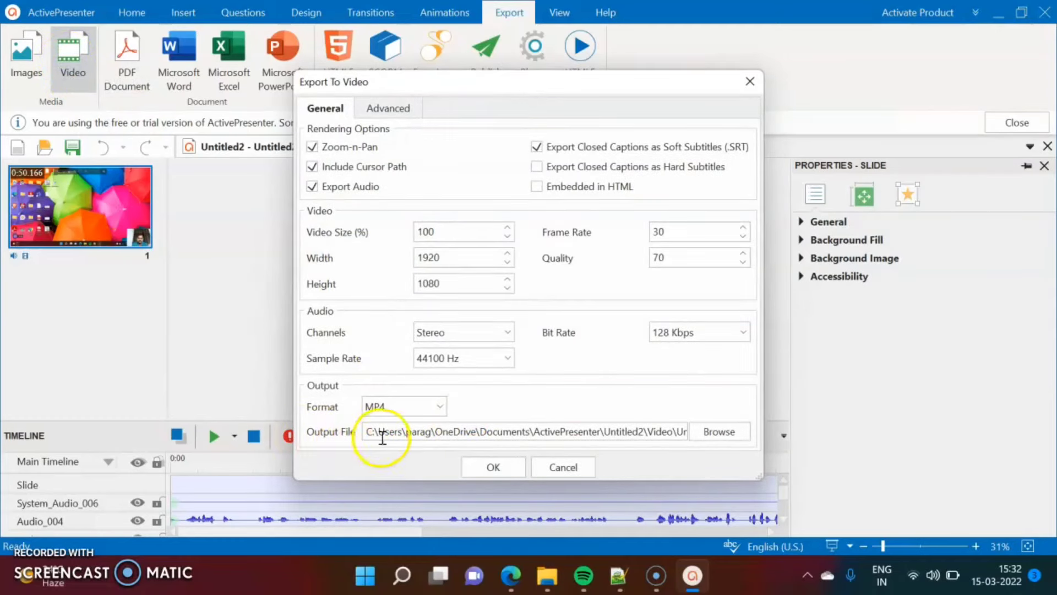
left_click(719, 431)
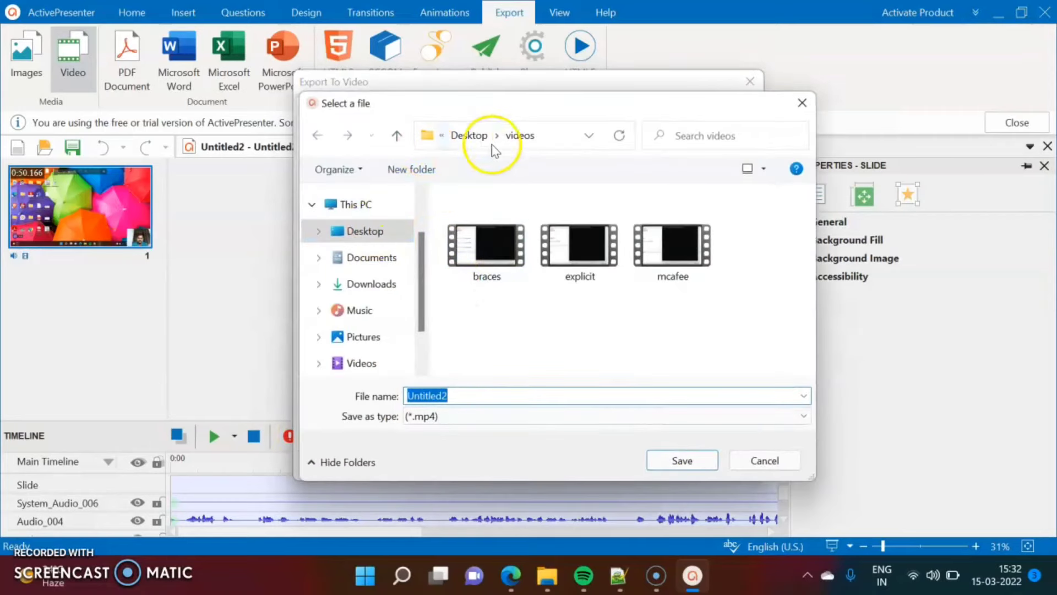
left_click(364, 259)
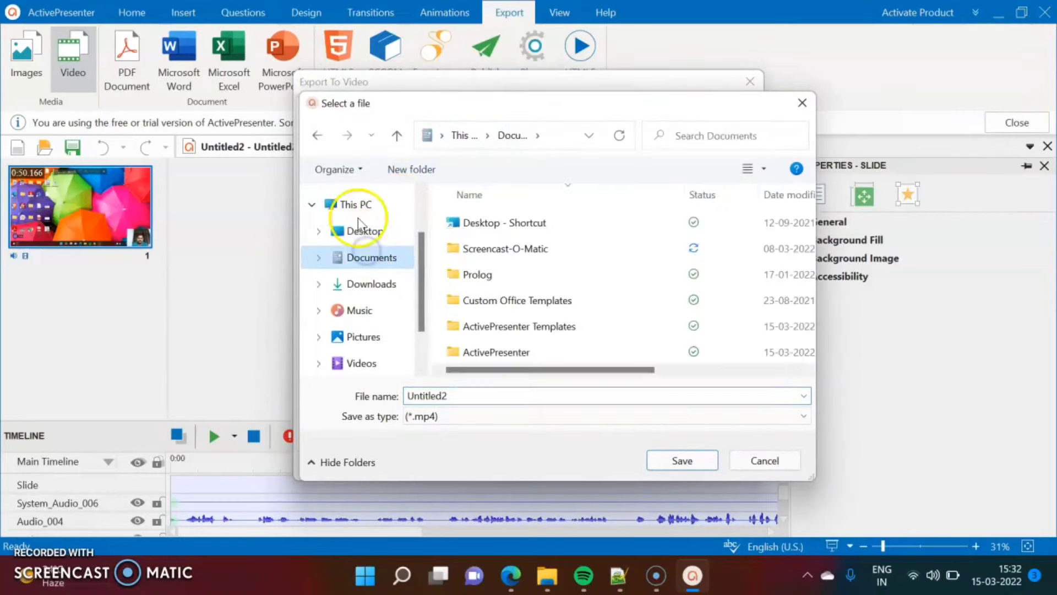
left_click(358, 226)
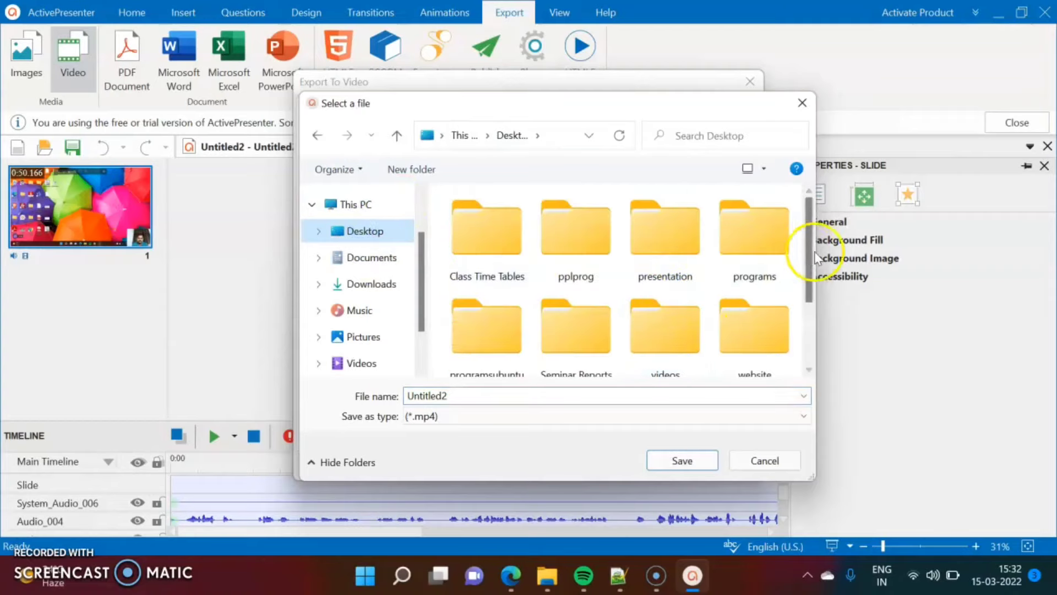
left_click_drag(811, 263, 809, 299)
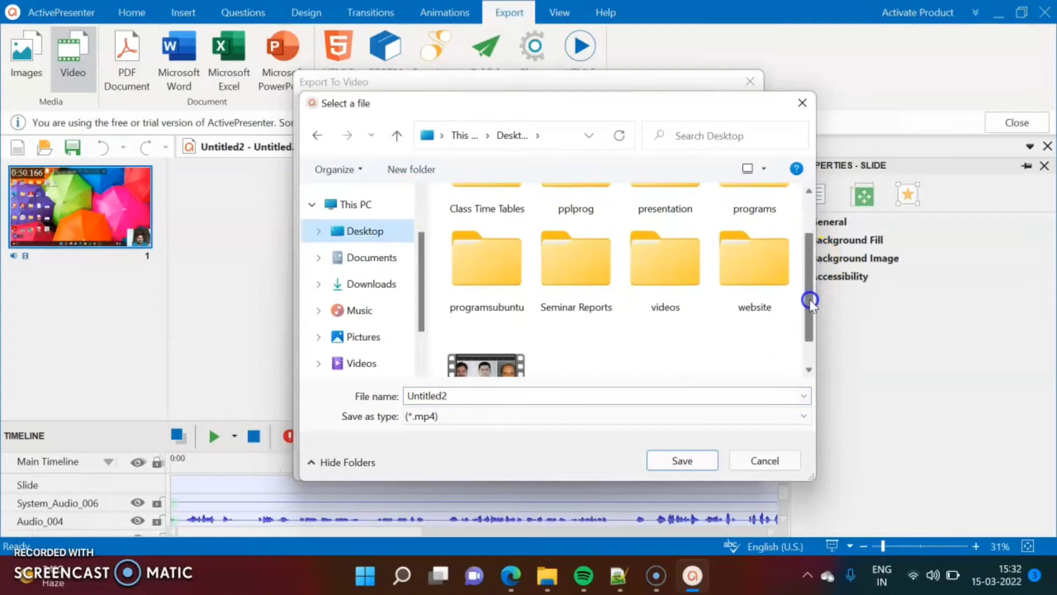
double_click(692, 245)
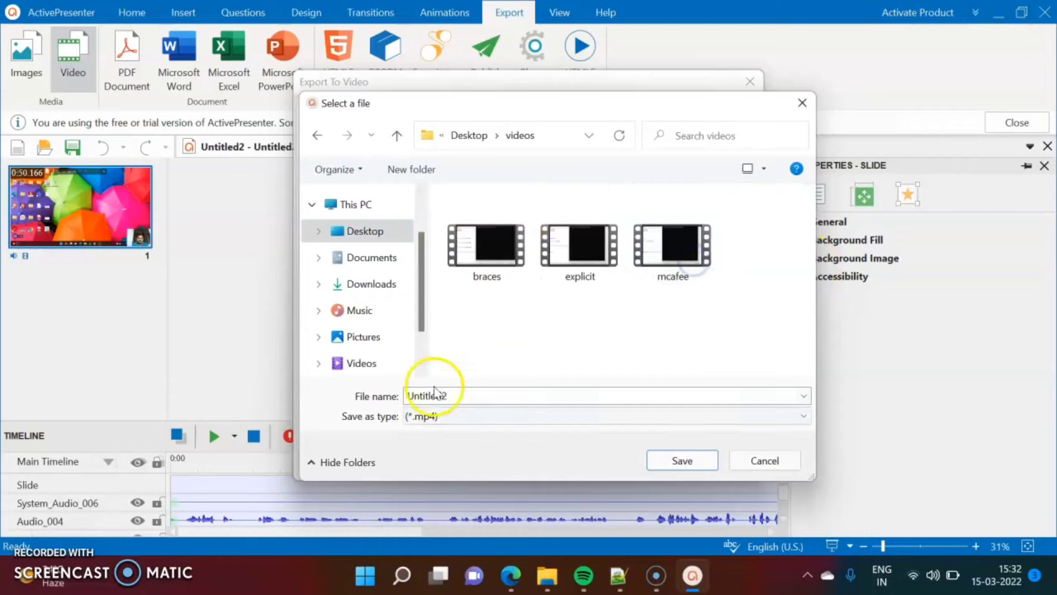
left_click(682, 460)
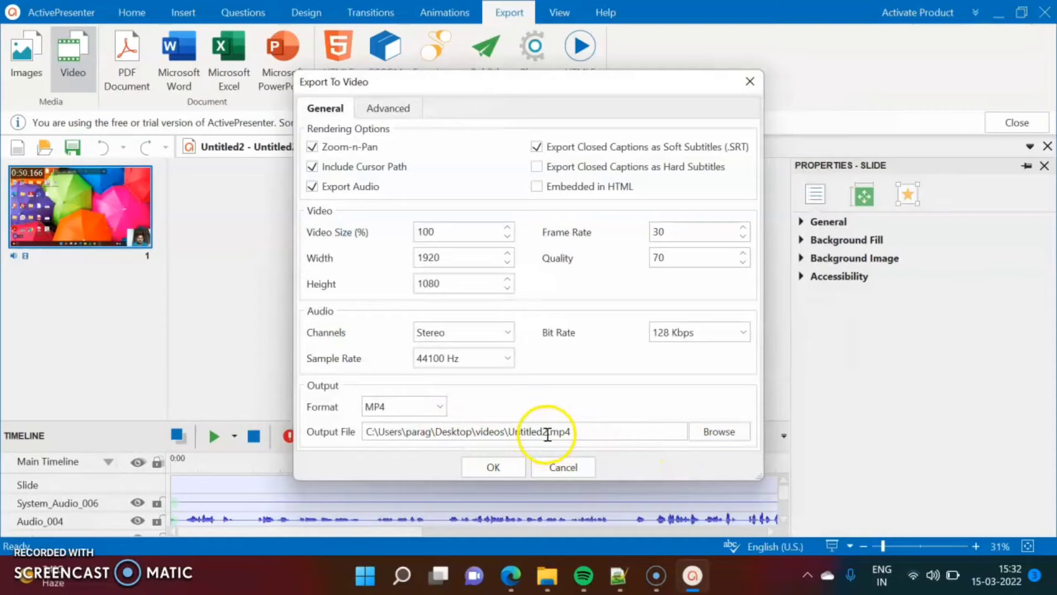
- Rename the output file to sample and run the video export
left_click(714, 434)
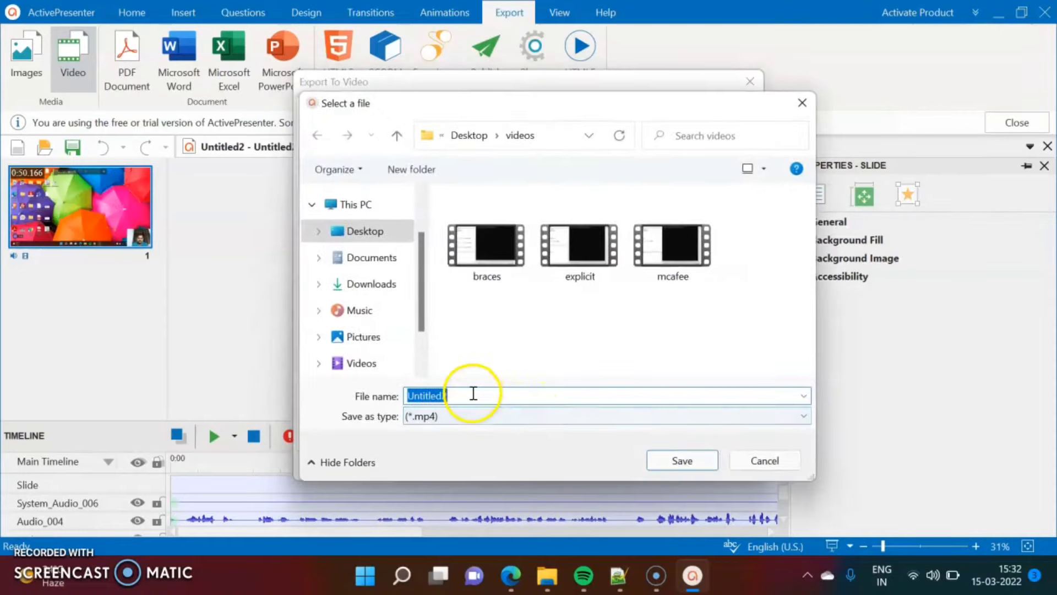
left_click(472, 393)
key("BackSpace")
key("BackSpace")
key("BackSpace")
type("sample")
left_click(685, 461)
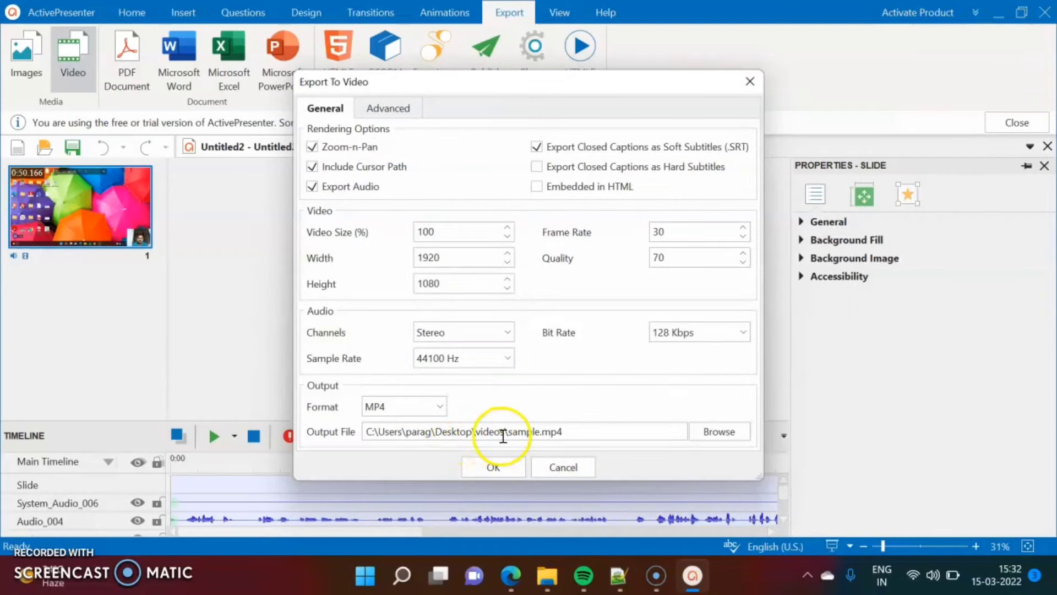
left_click(483, 469)
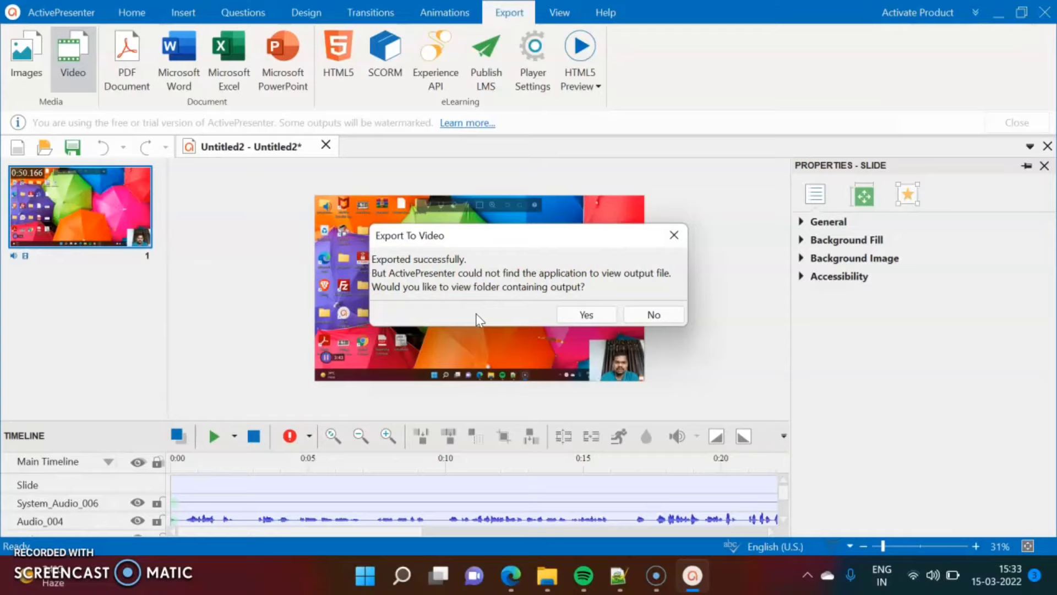
- Accept the success prompt to open the videos folder holding the exported sample video
left_click(597, 317)
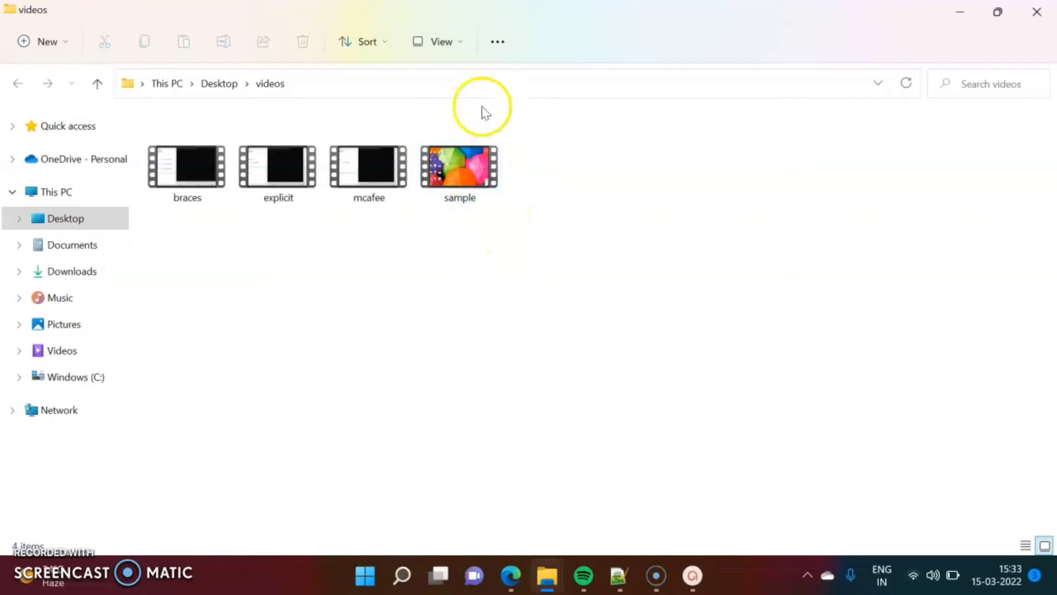
- Play sample in Windows Media Player, skip through the recording to near its end, then close the player
double_click(471, 174)
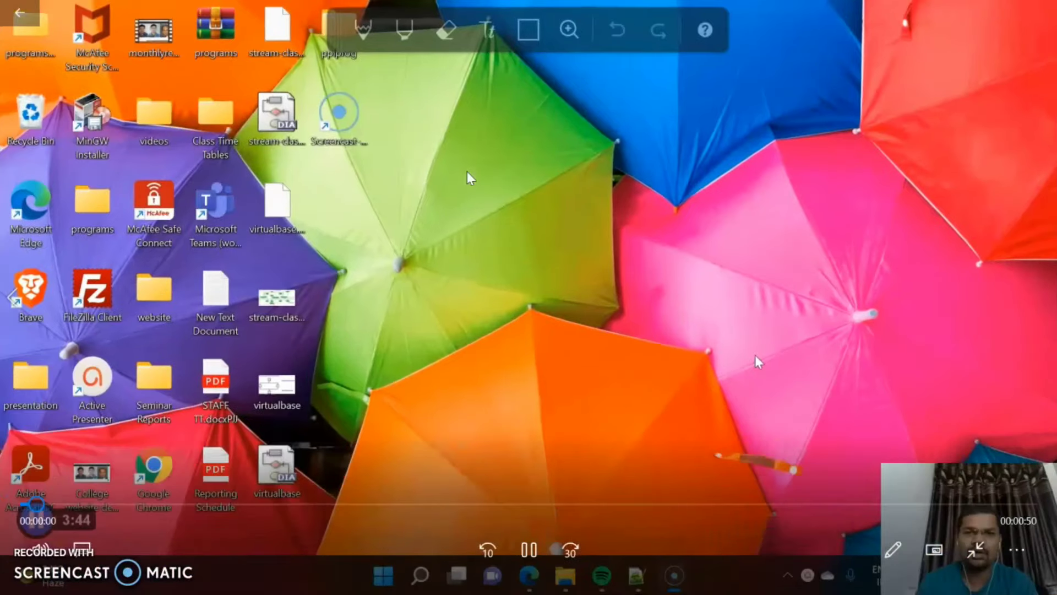
left_click(177, 503)
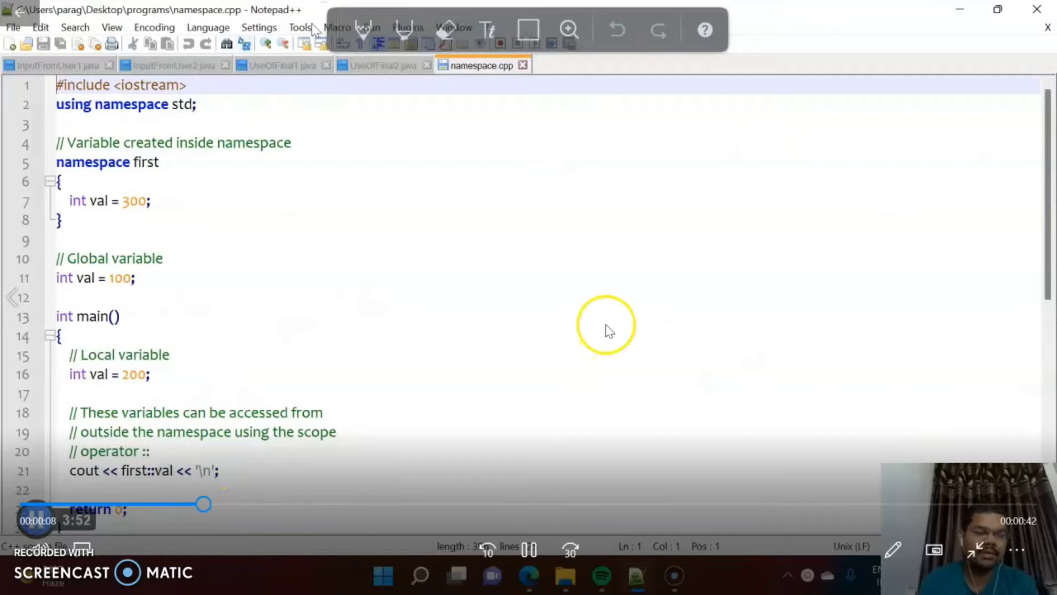
left_click(308, 502)
left_click(401, 502)
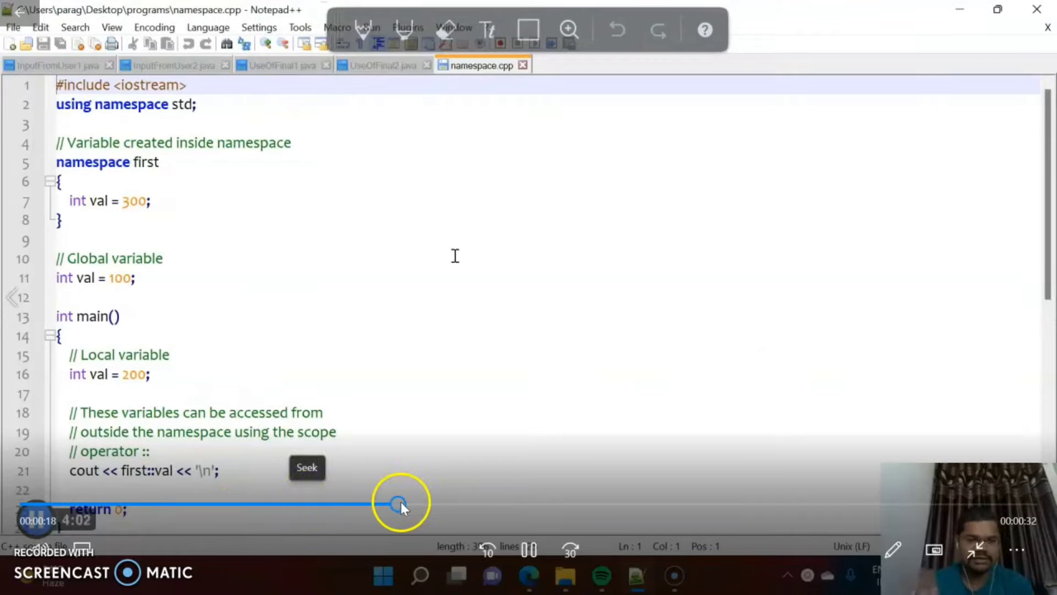
left_click(494, 502)
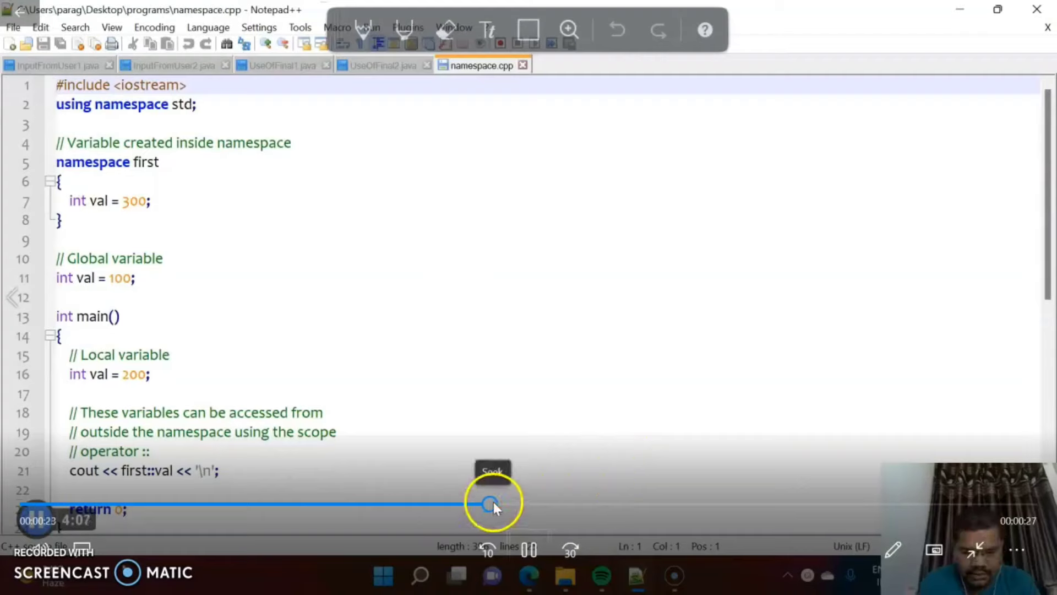
left_click(598, 502)
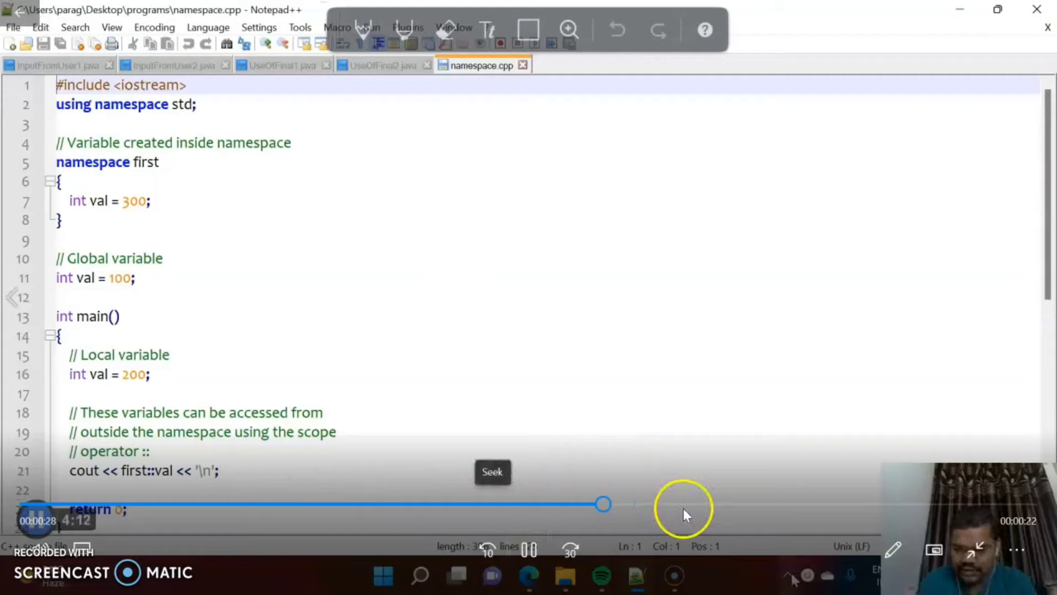
left_click(712, 502)
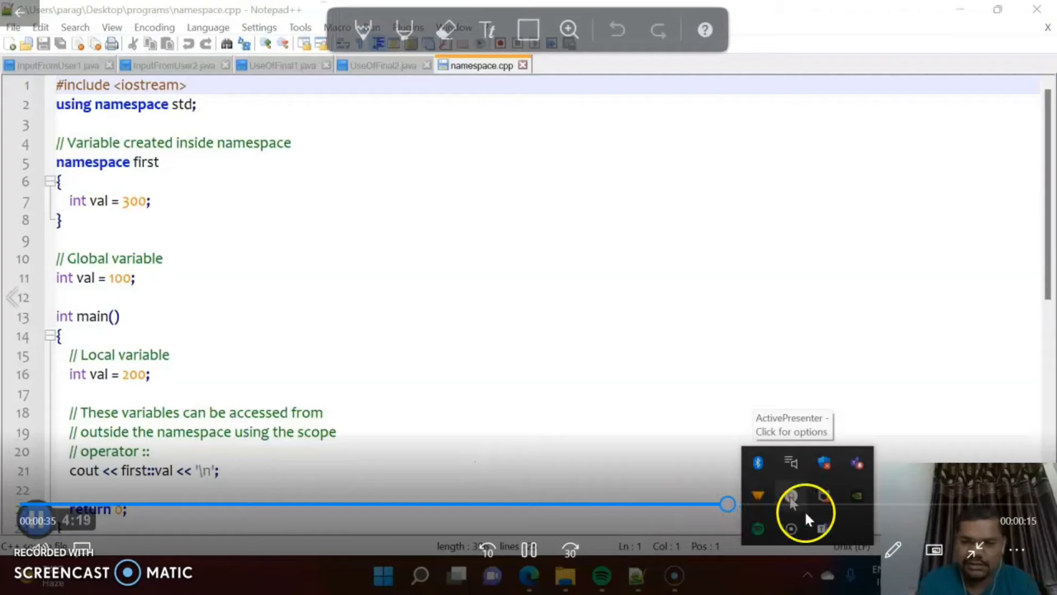
left_click(892, 503)
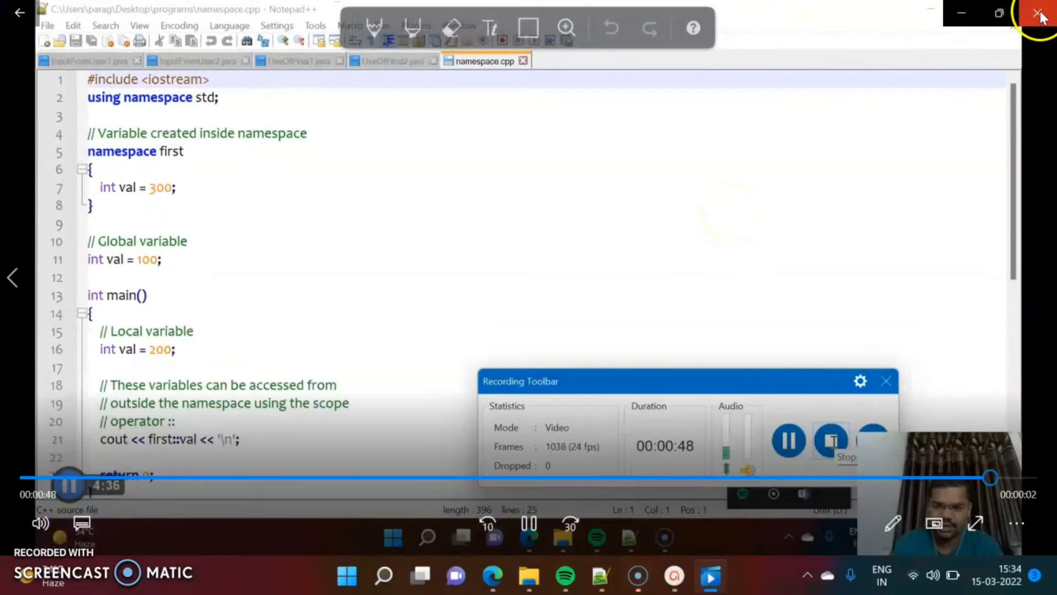
left_click(1039, 13)
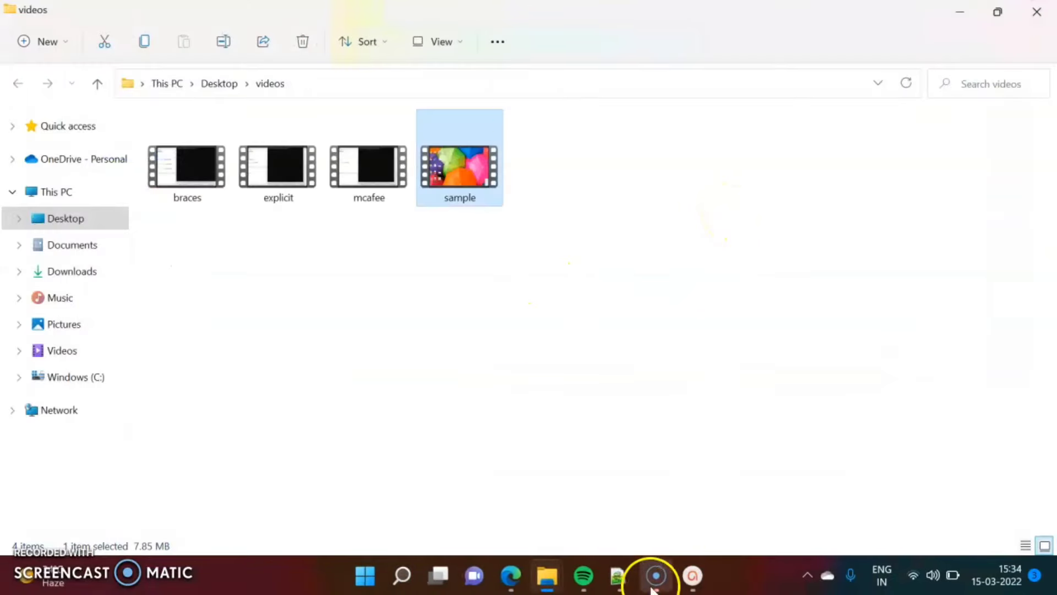
- Close the Untitled2 project in ActivePresenter without saving changes
left_click(692, 575)
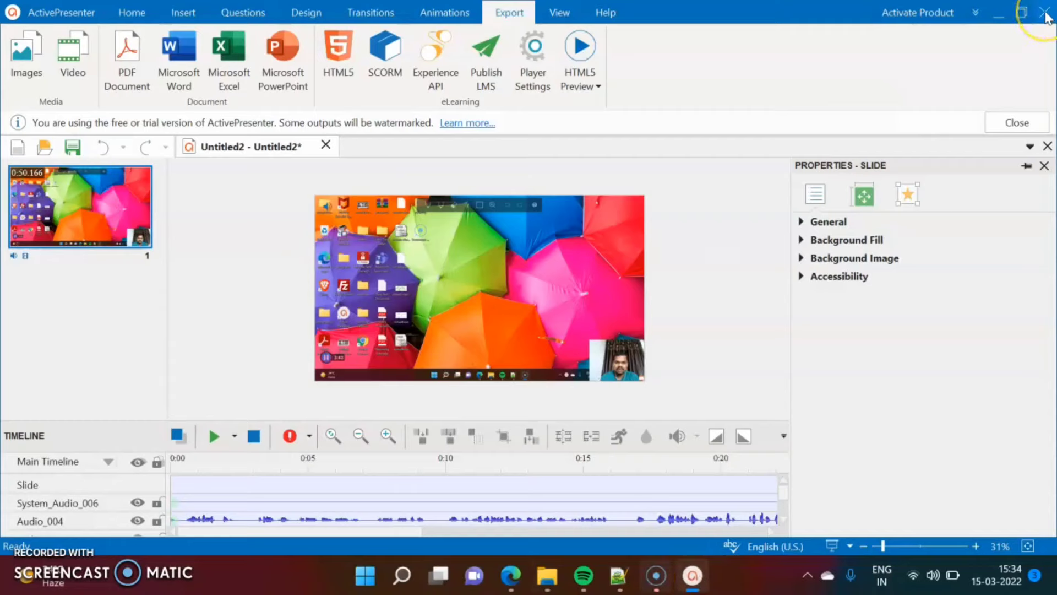
left_click(1045, 14)
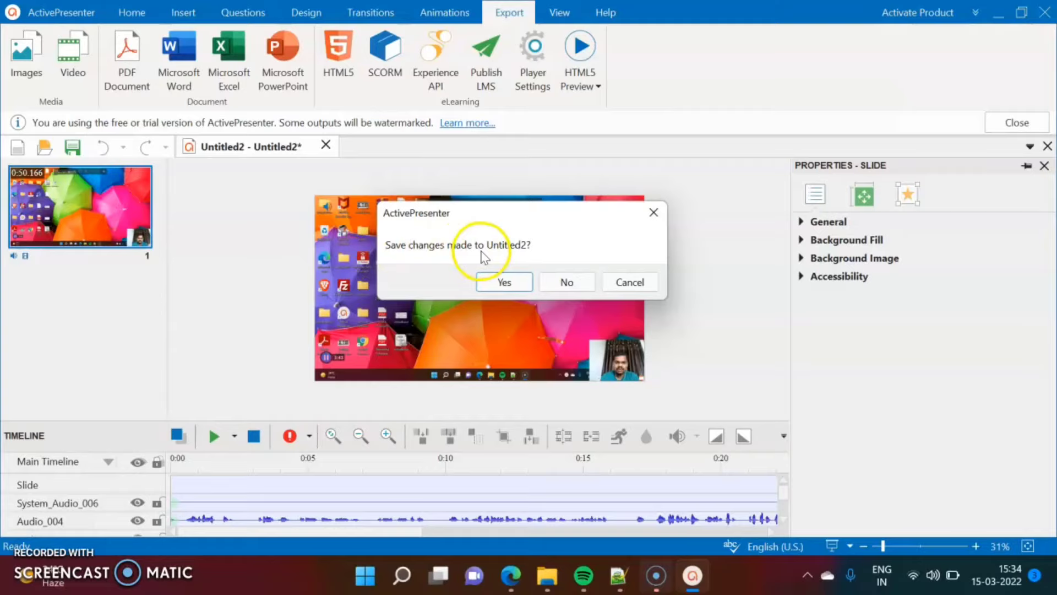
left_click(570, 282)
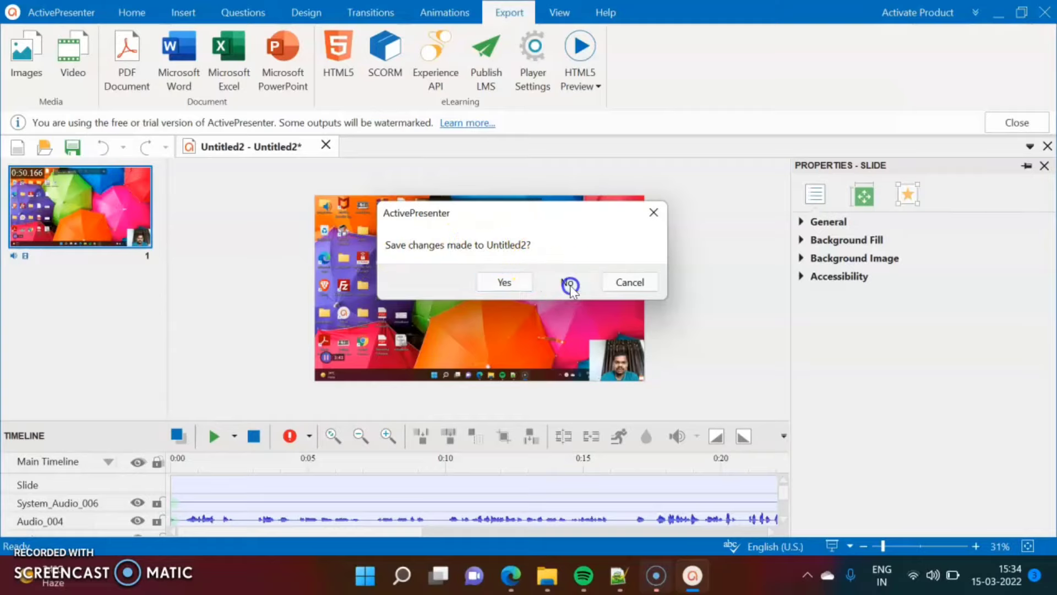